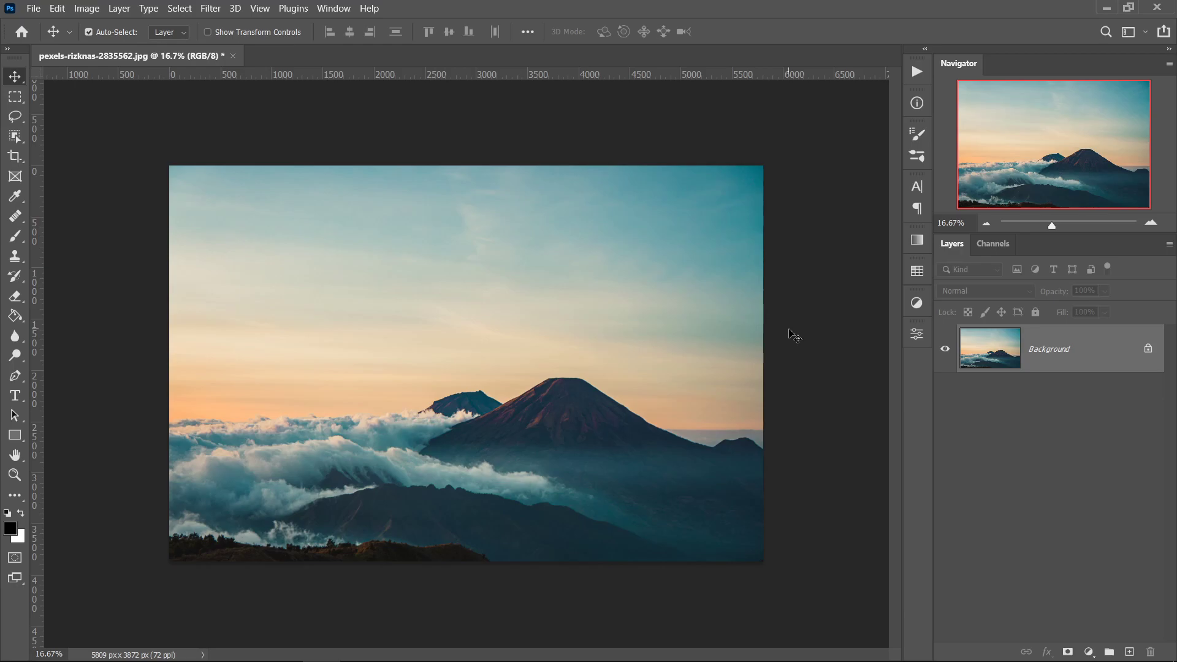
- Bring up the Edit menu commands for the mountain photo
click(57, 8)
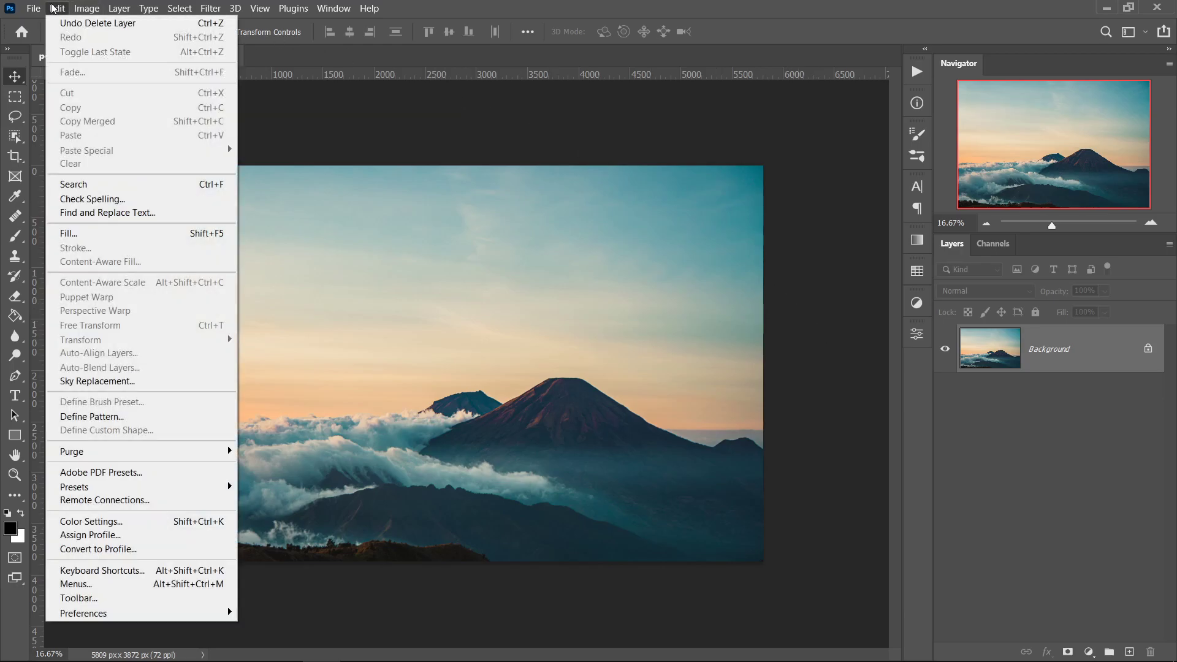
- Start Sky Replacement and try a cloudy blue preset, then the pink-orange sunset sky
click(107, 382)
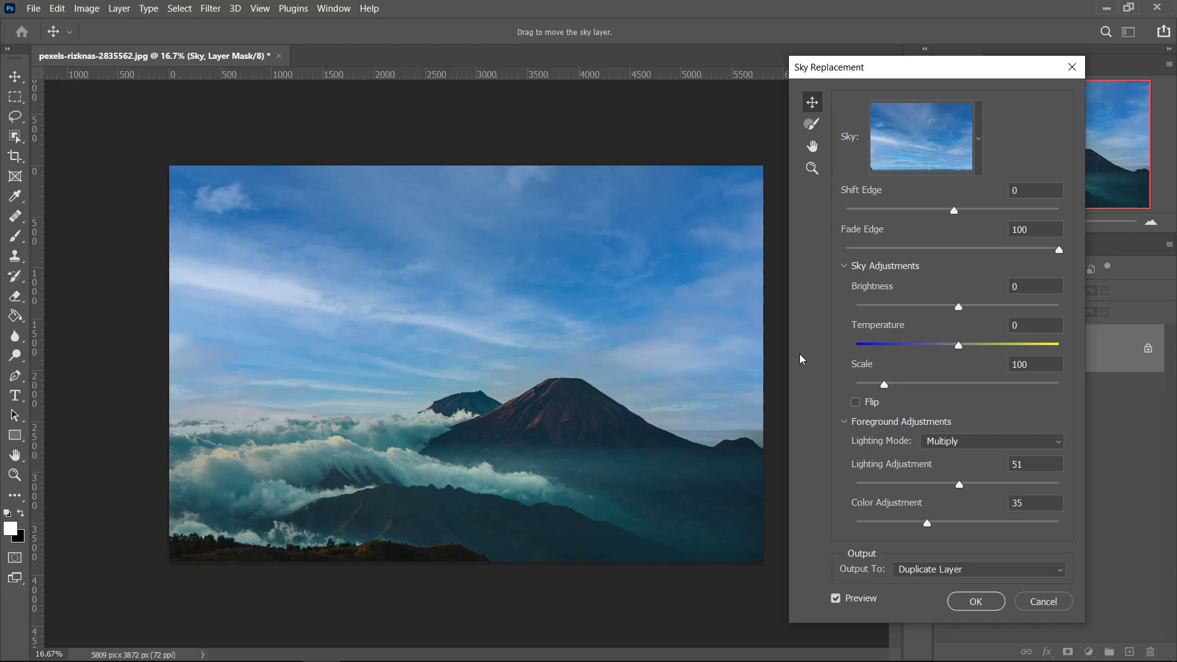
click(977, 143)
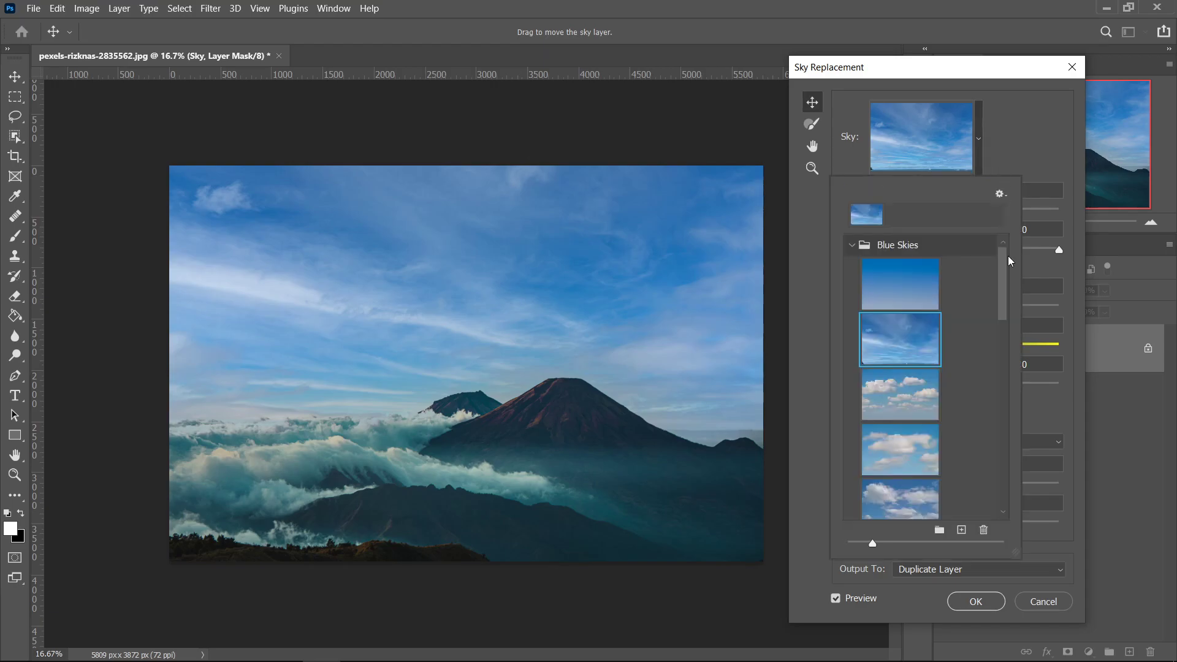
mouse_move(1001, 257)
mouse_down()
mouse_move(1007, 299)
mouse_move(999, 289)
mouse_up()
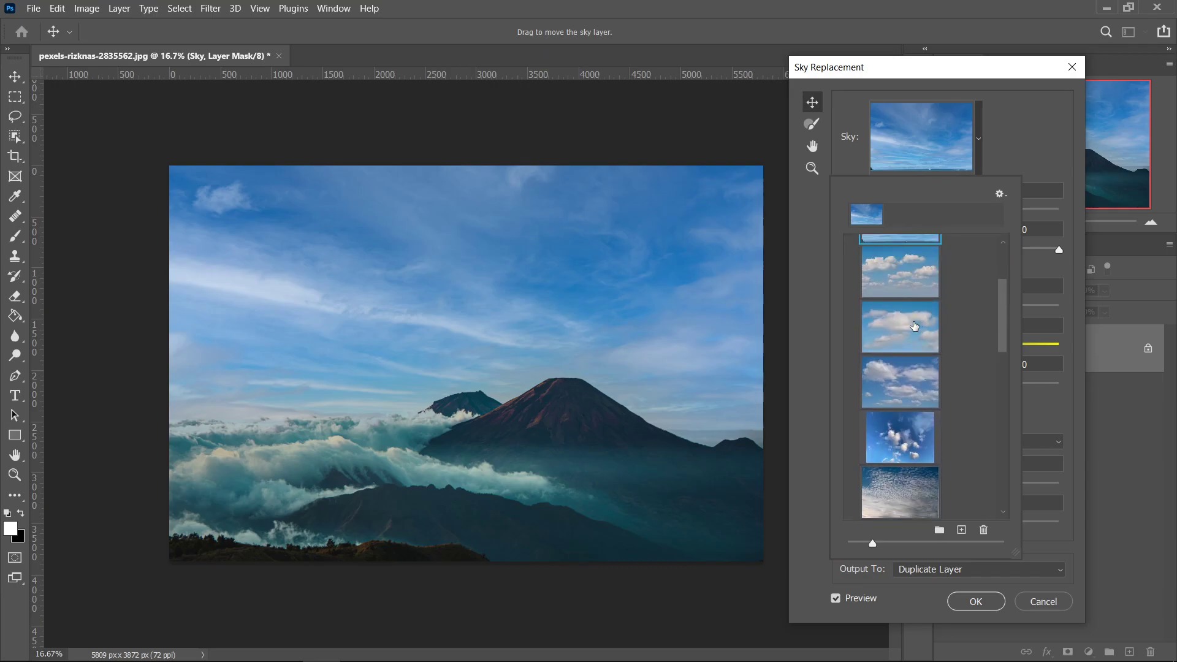
click(901, 272)
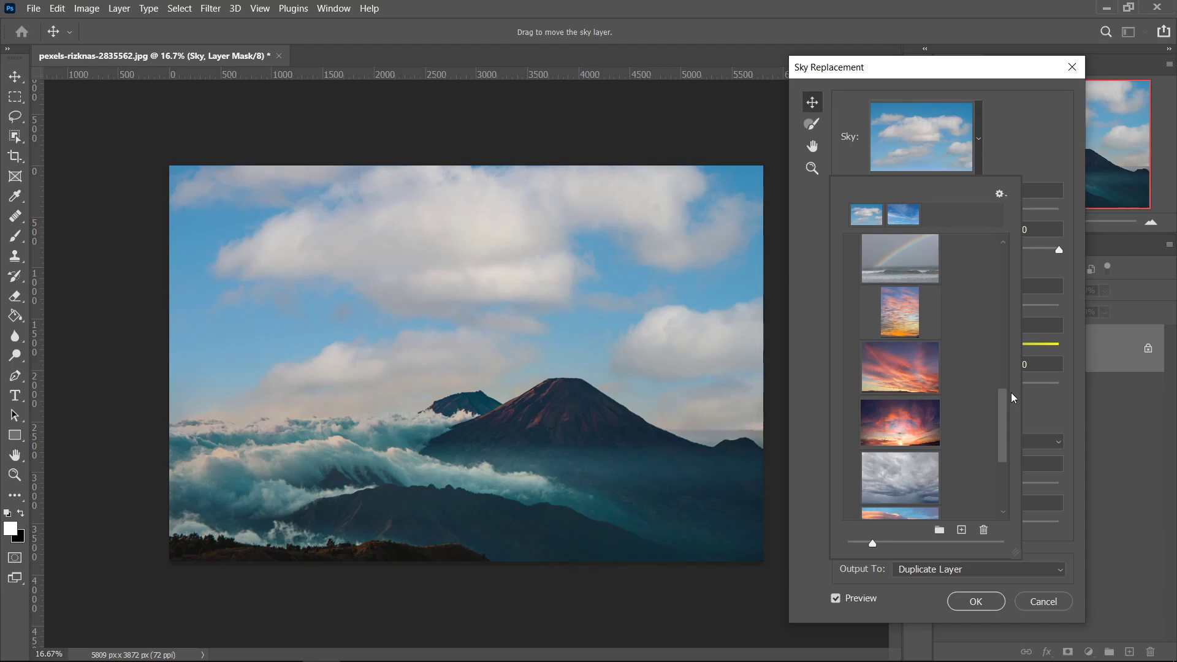
click(901, 363)
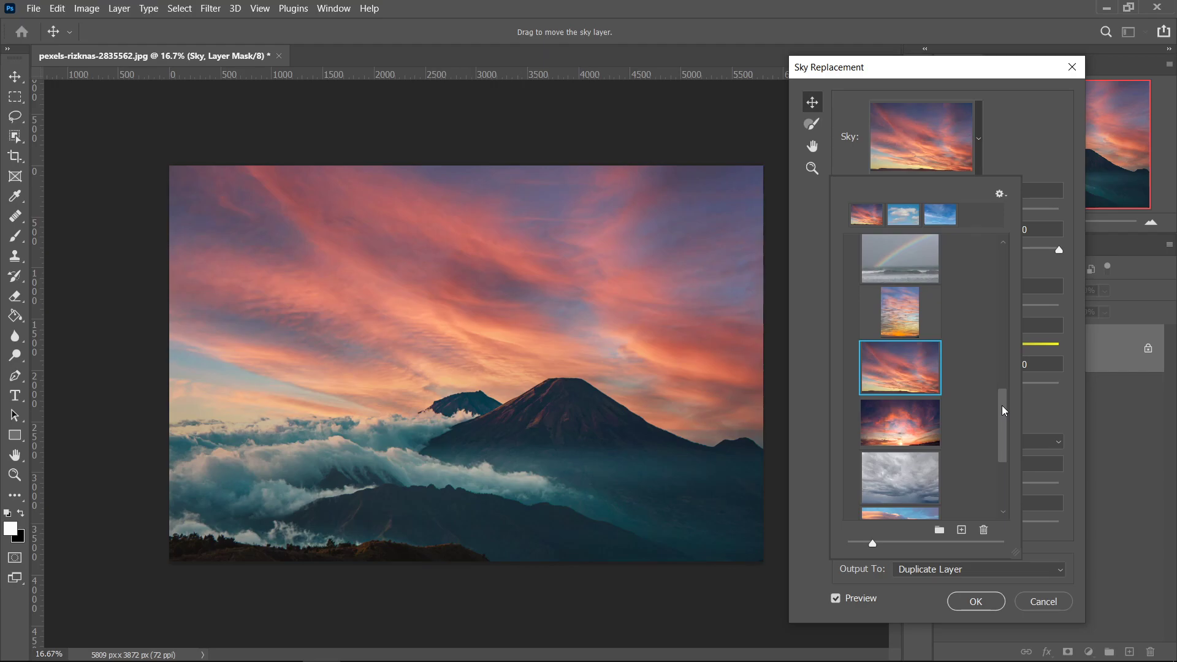
- Import the pink cloudy sky JPG as a new preset named 'bright sky' and apply it
click(963, 531)
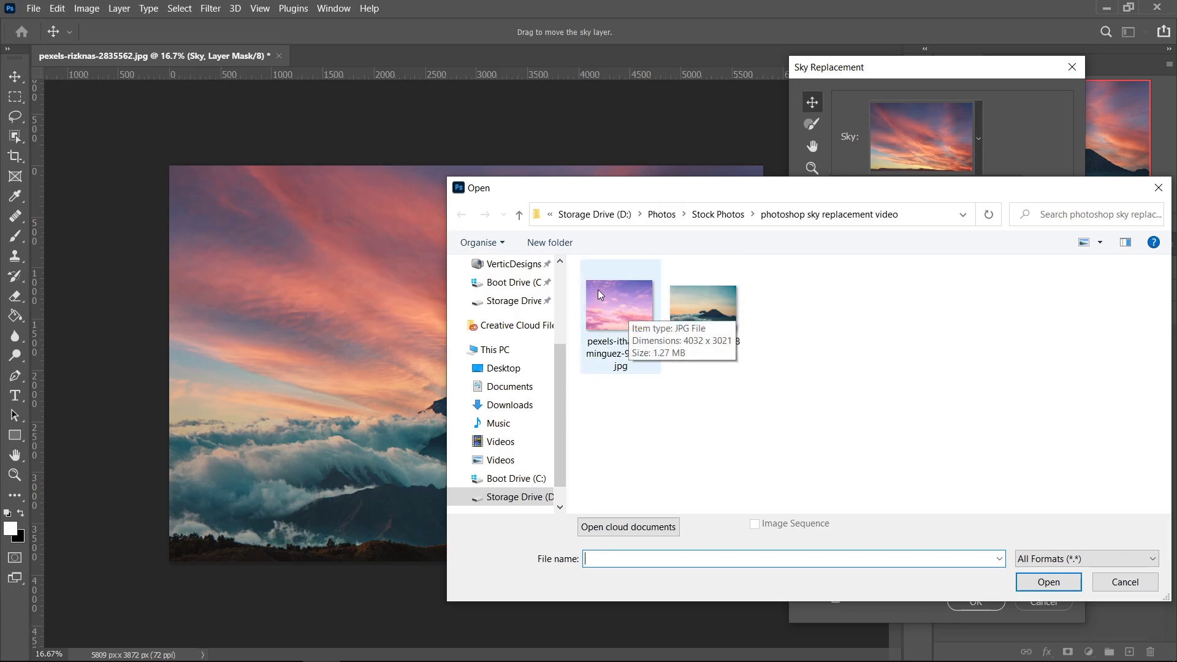
click(618, 304)
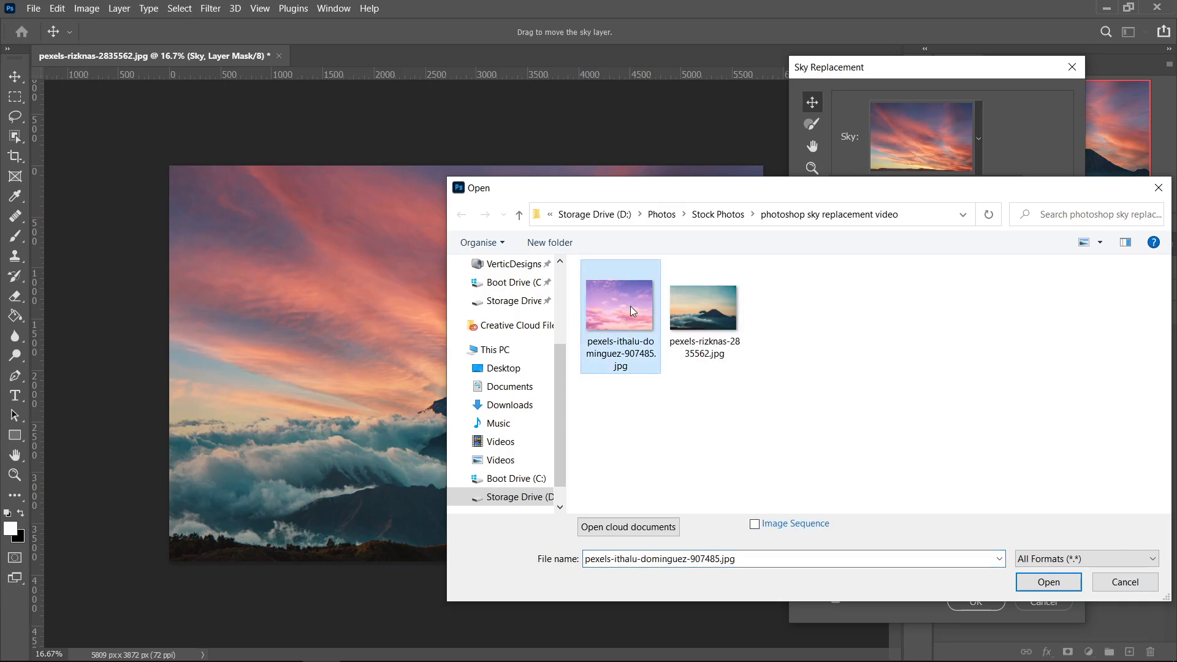
click(1048, 582)
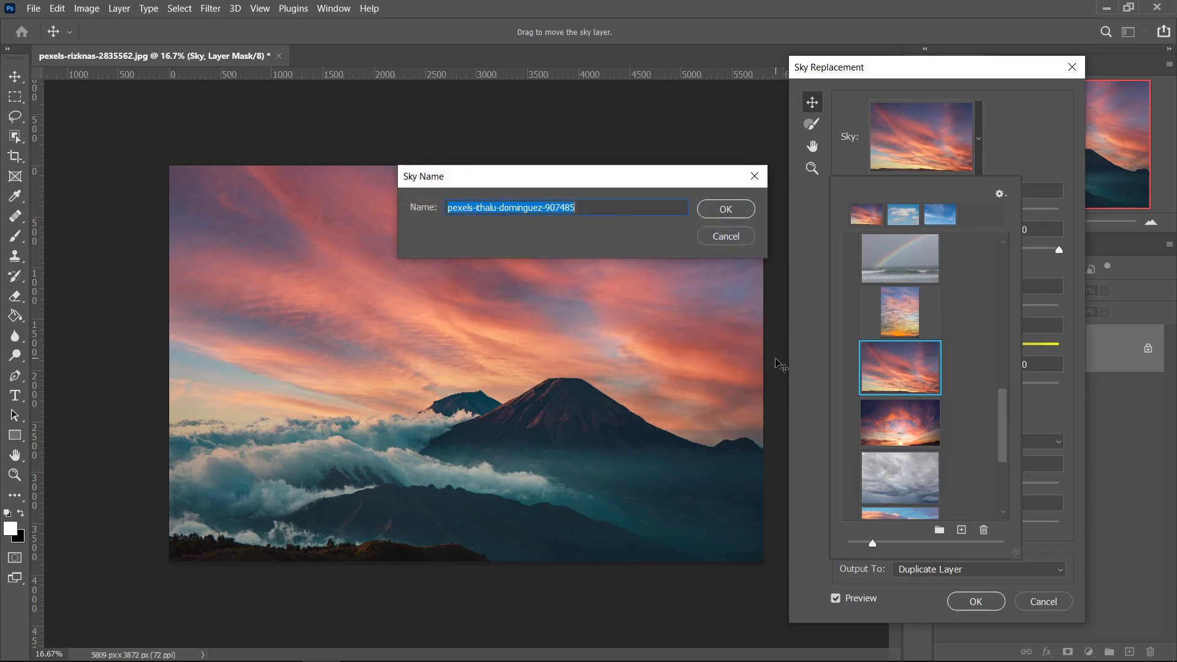
text(bright sky)
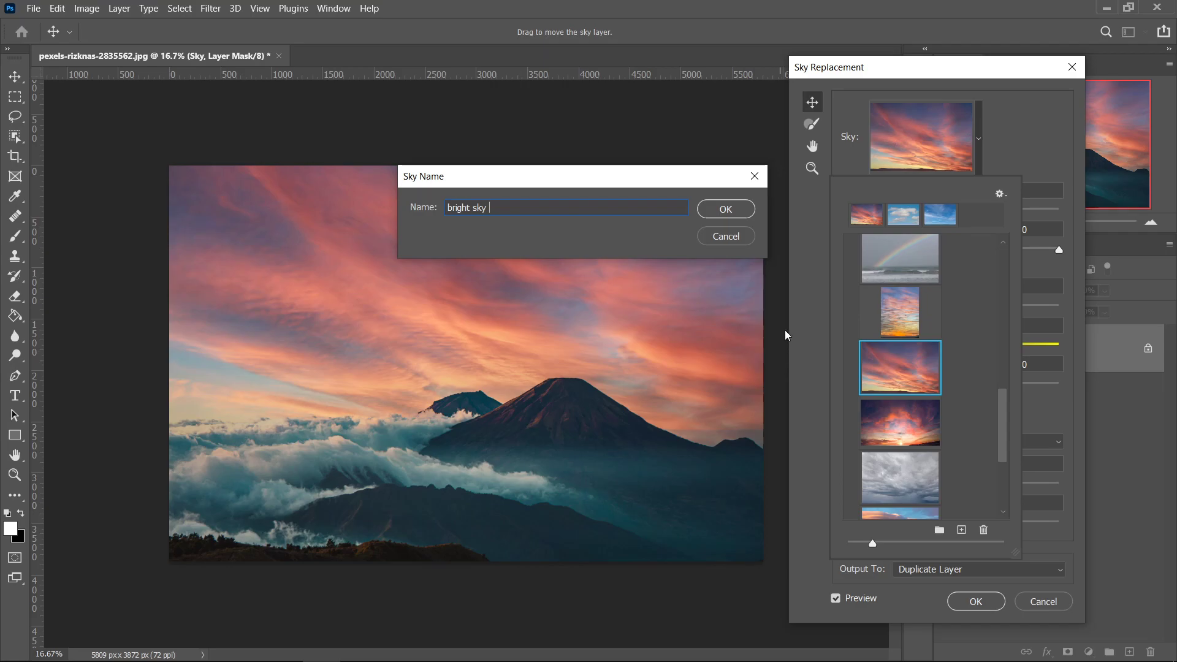
click(727, 209)
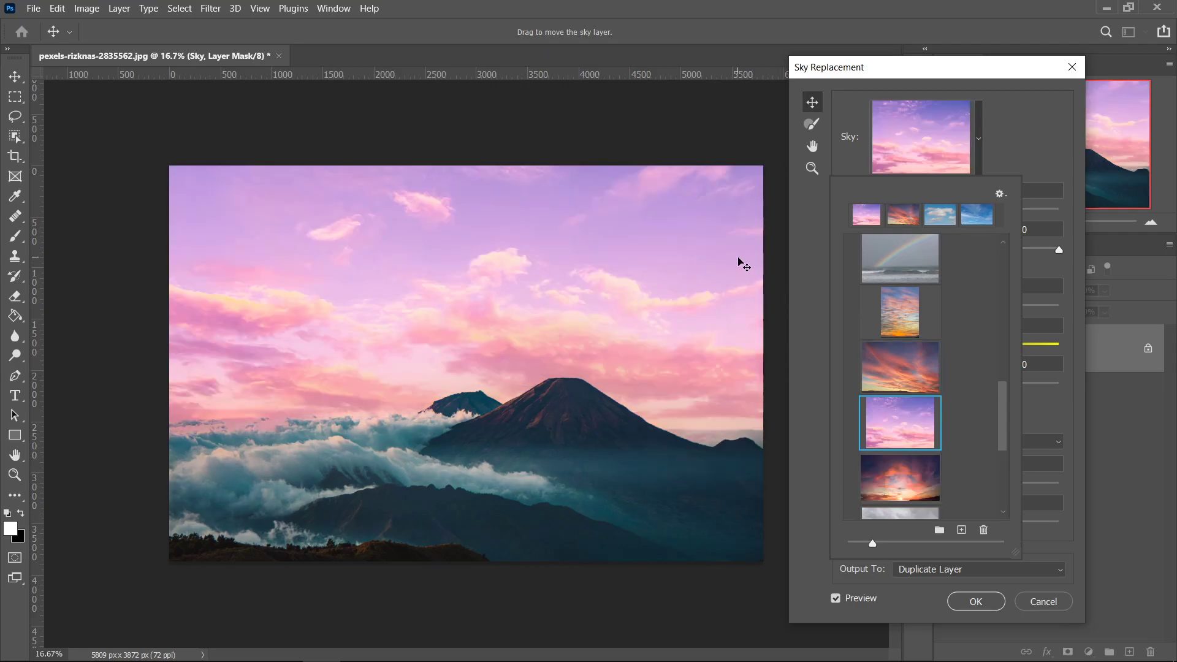
scroll(925, 332, down, 1)
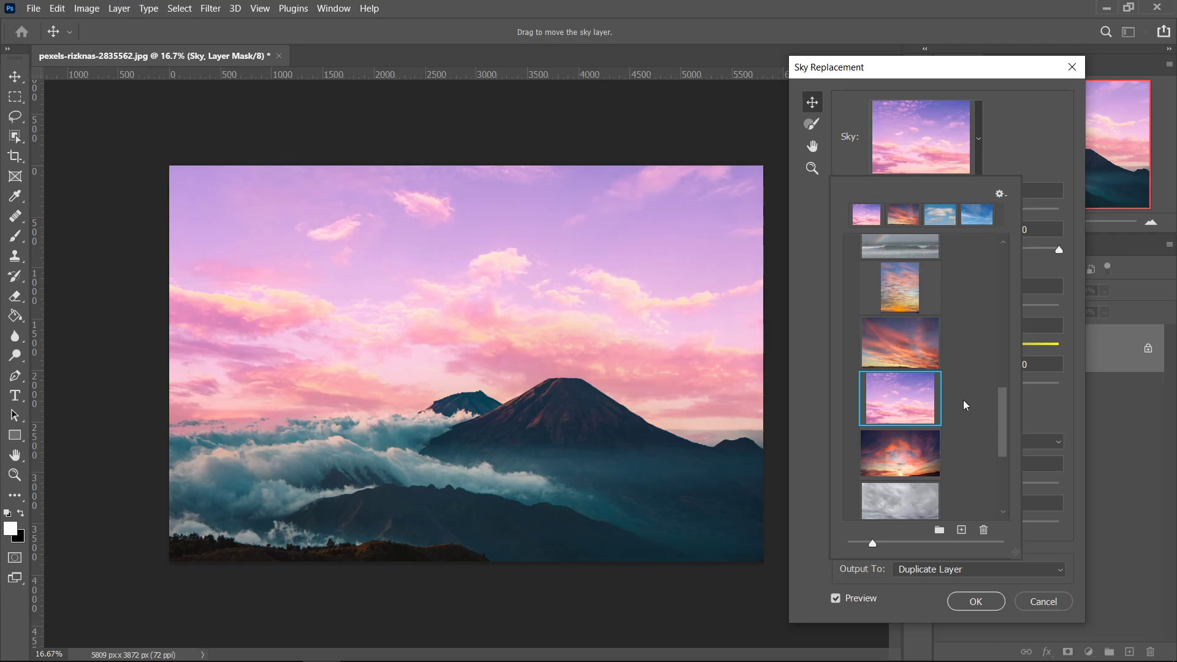
- Reorder the pink sky preset higher in the list and create a new preset group
drag(892, 400, 891, 464)
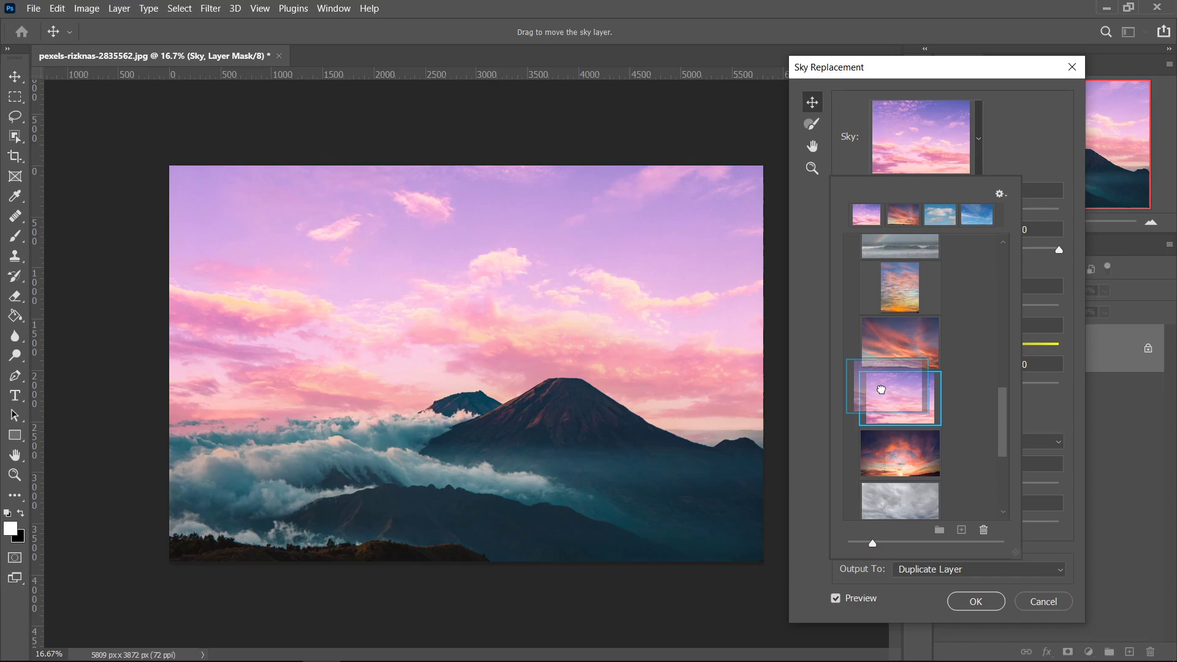
drag(890, 464, 889, 302)
scroll(888, 302, down, 1)
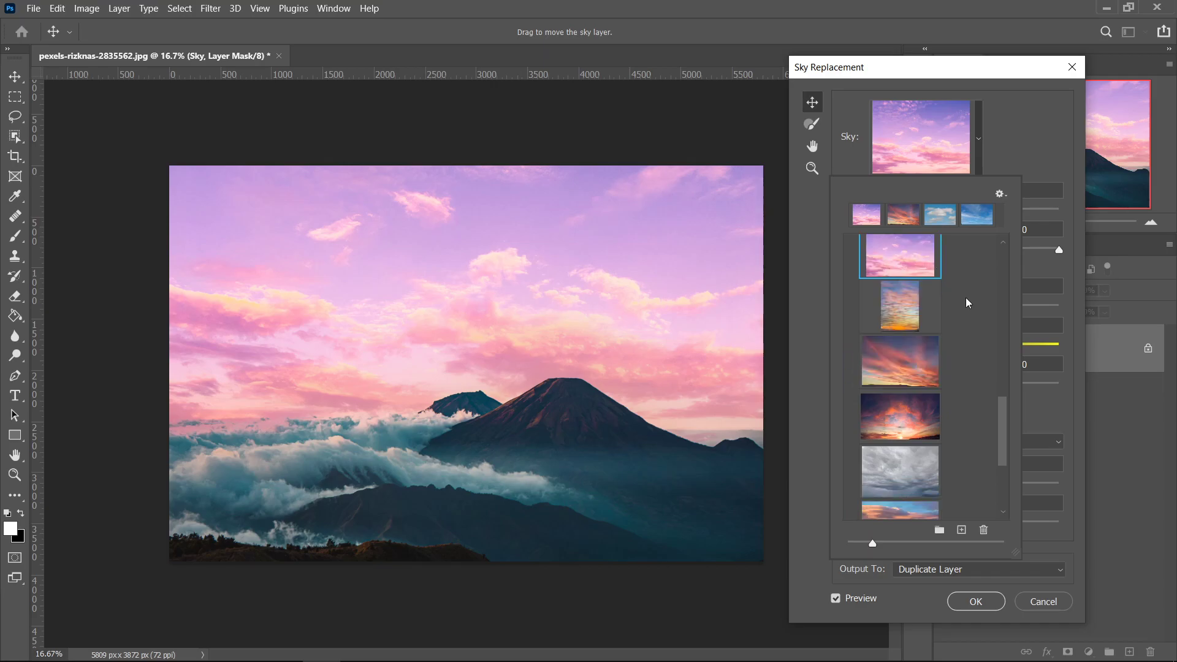
mouse_move(900, 255)
mouse_down()
mouse_move(893, 466)
mouse_move(902, 433)
mouse_move(881, 520)
mouse_up()
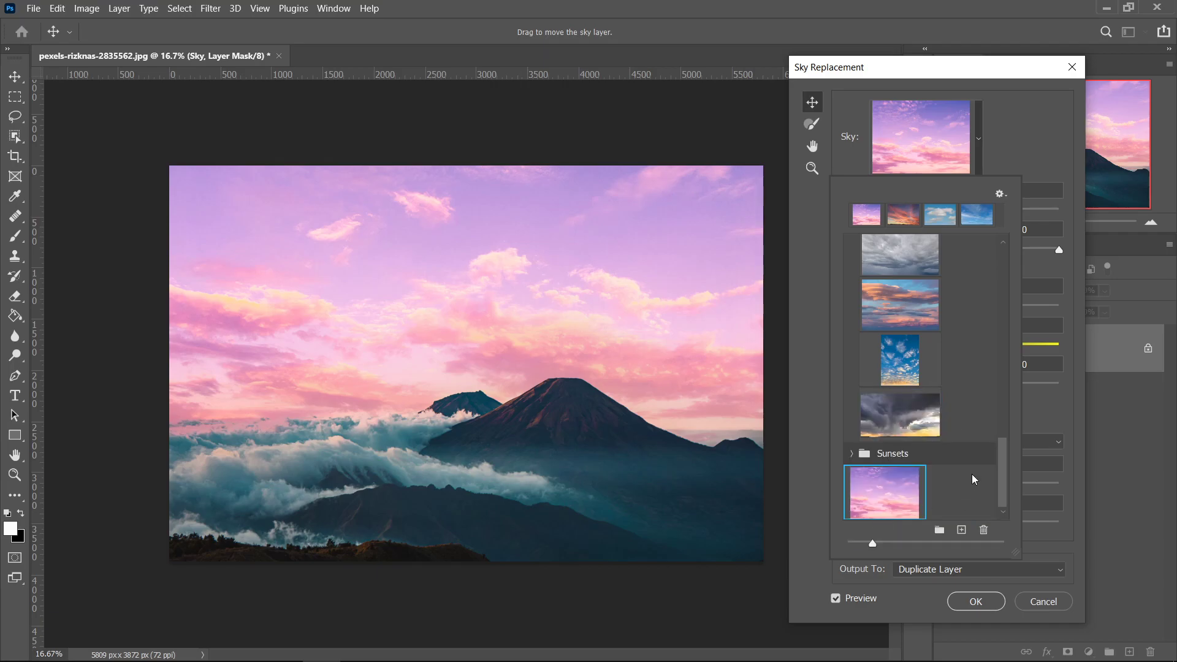
click(940, 531)
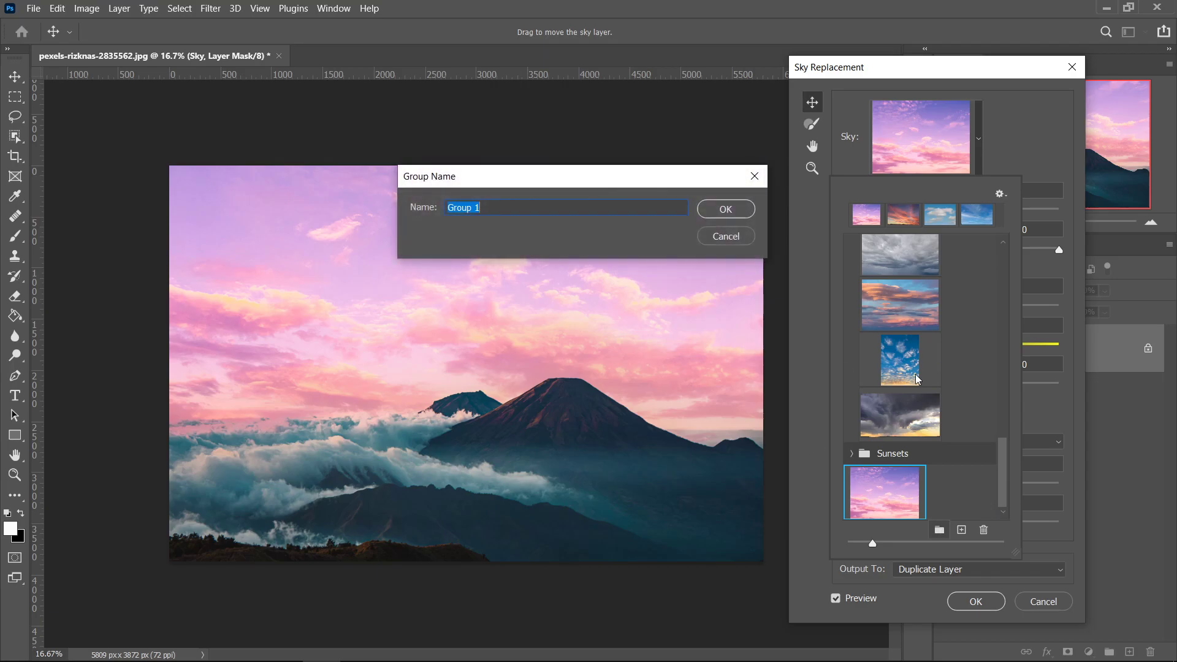
text(purple and pink)
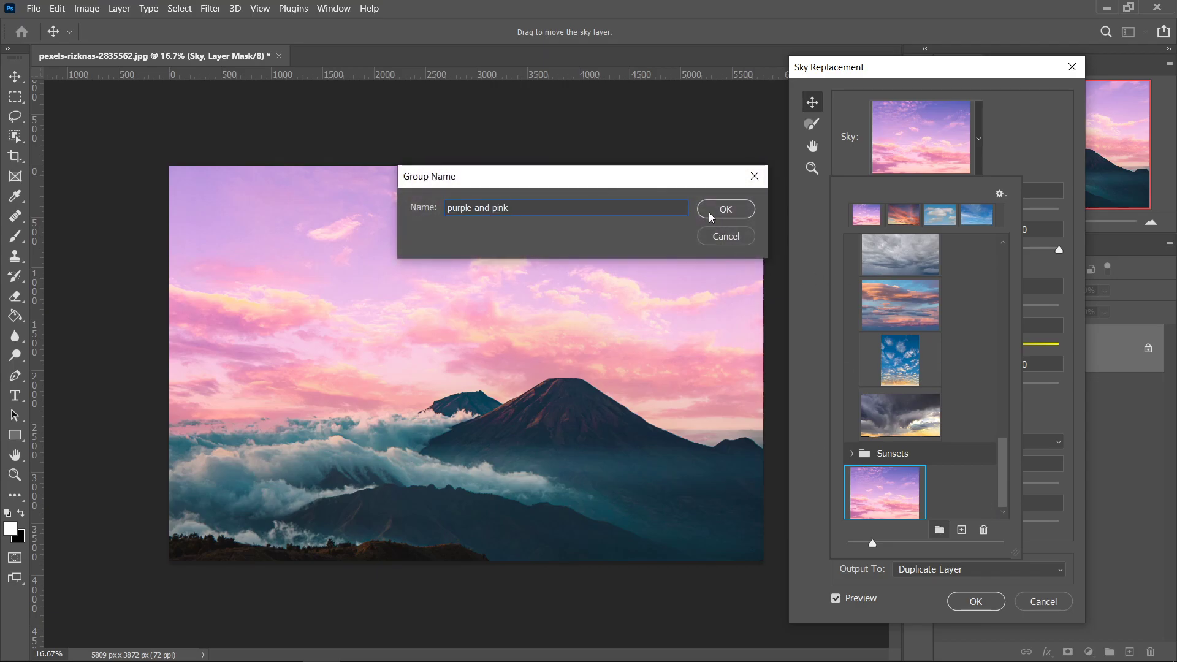
- Name the group 'purple and pink' and move the pink sky preset into it
click(710, 213)
mouse_move(883, 473)
mouse_down()
mouse_move(901, 487)
mouse_move(901, 508)
mouse_up()
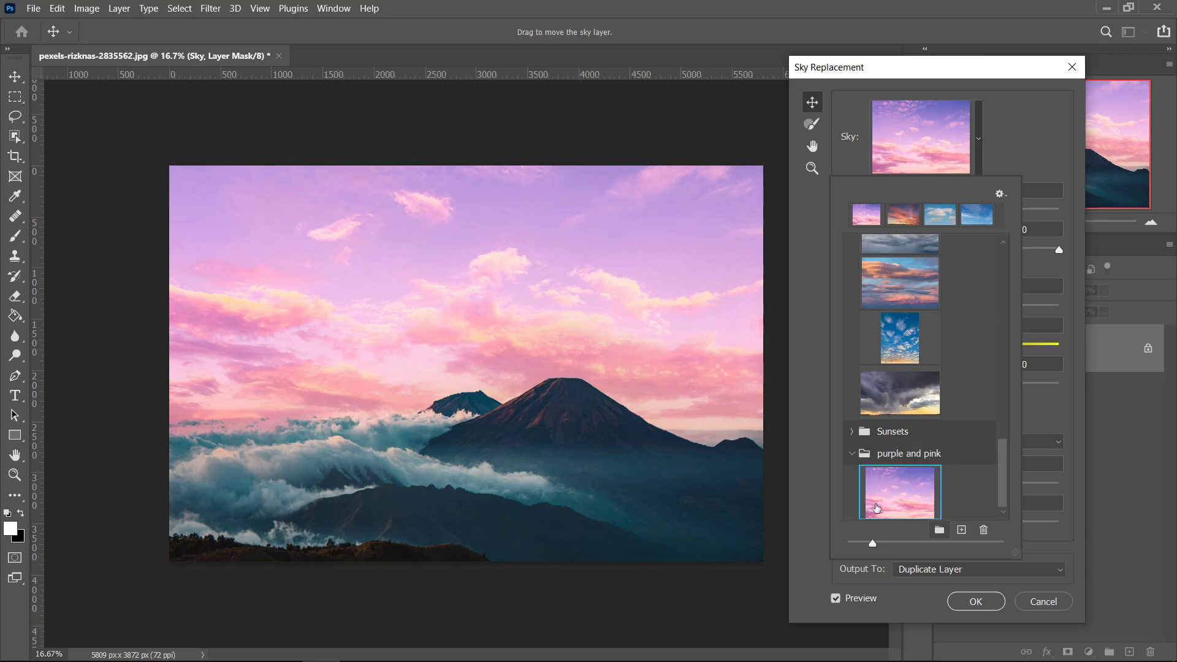
click(1001, 152)
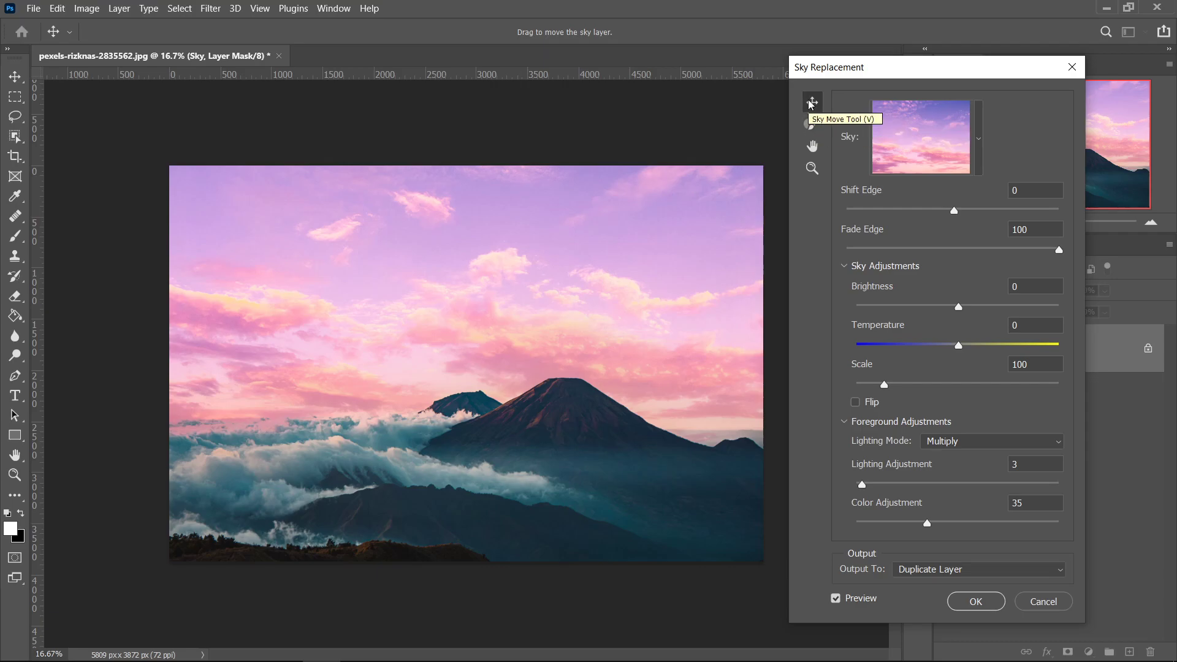
- Shift the sky slightly lower with the Sky Move tool and switch to the Sky Brush
mouse_move(518, 292)
mouse_down()
mouse_move(533, 282)
mouse_move(536, 339)
mouse_move(521, 369)
mouse_move(515, 304)
mouse_up()
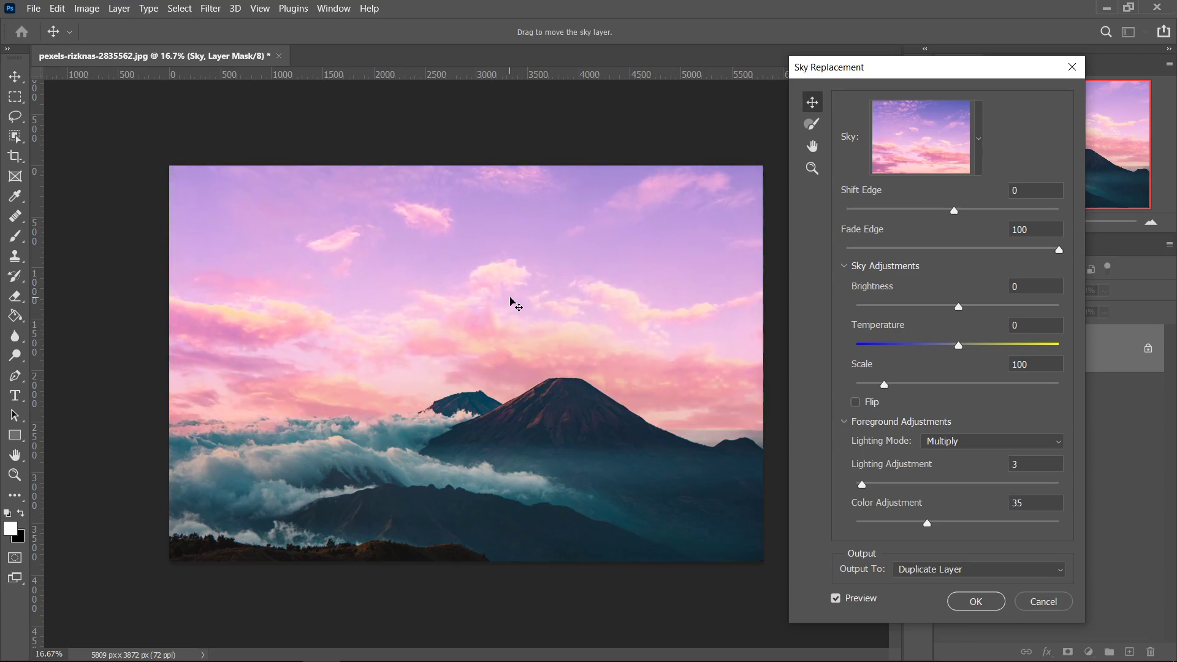
click(812, 123)
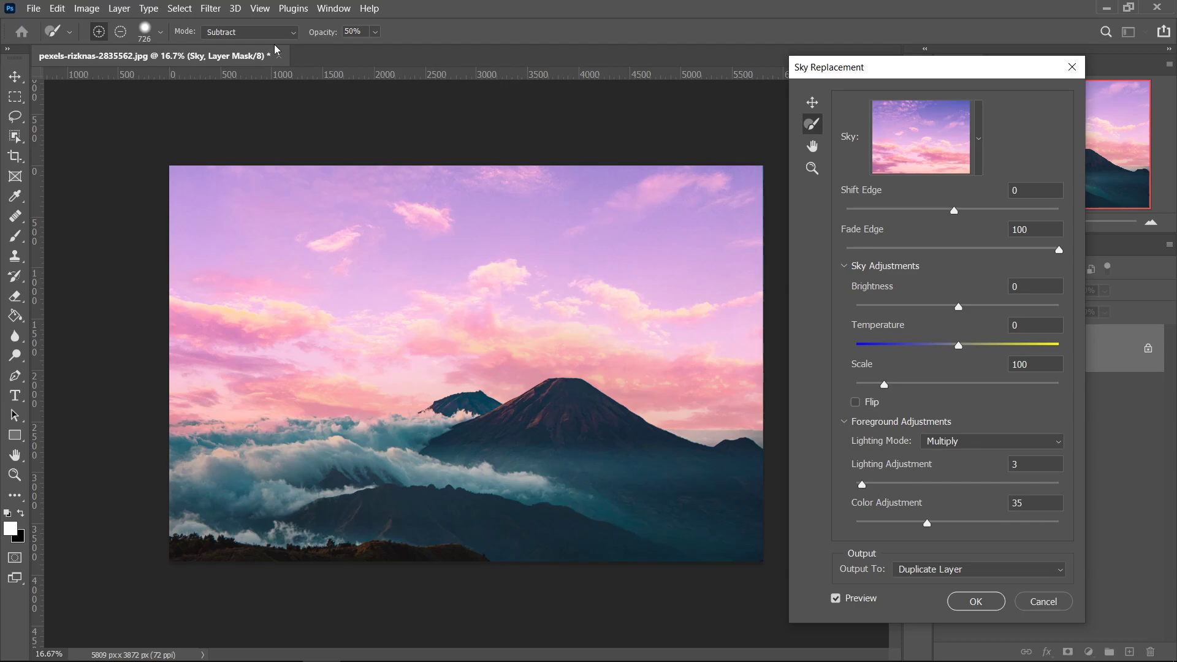
- With the Sky Brush in Screen mode, paint pink haze over the smaller and large peaks
click(254, 32)
click(226, 149)
click(160, 33)
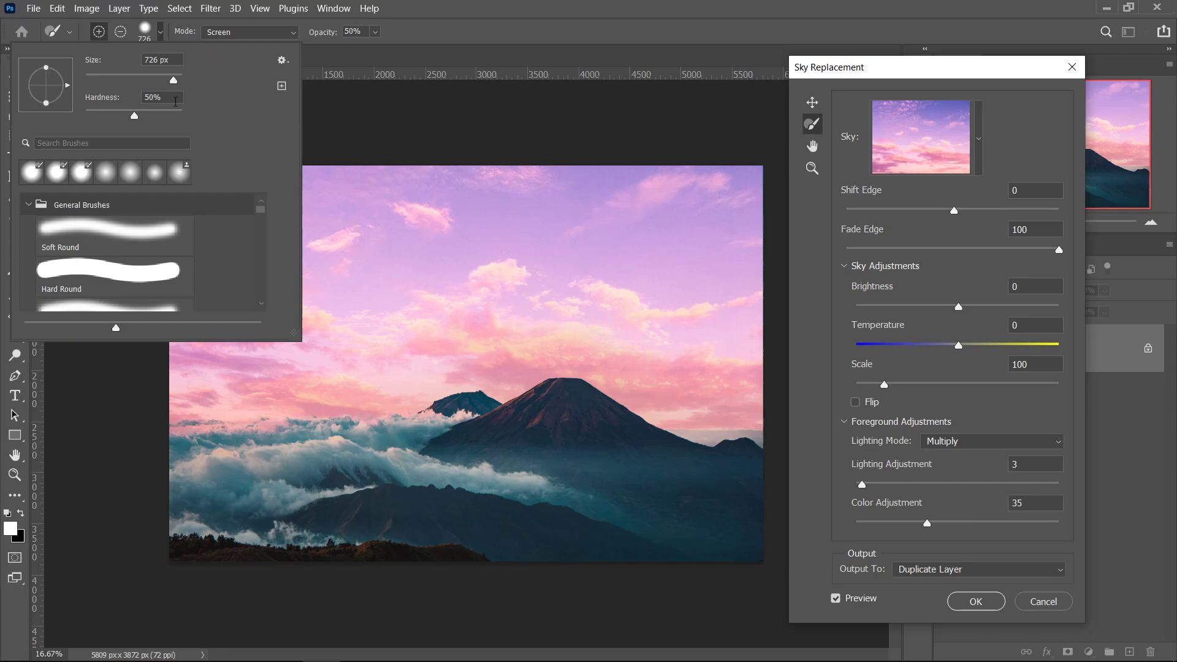
click(501, 26)
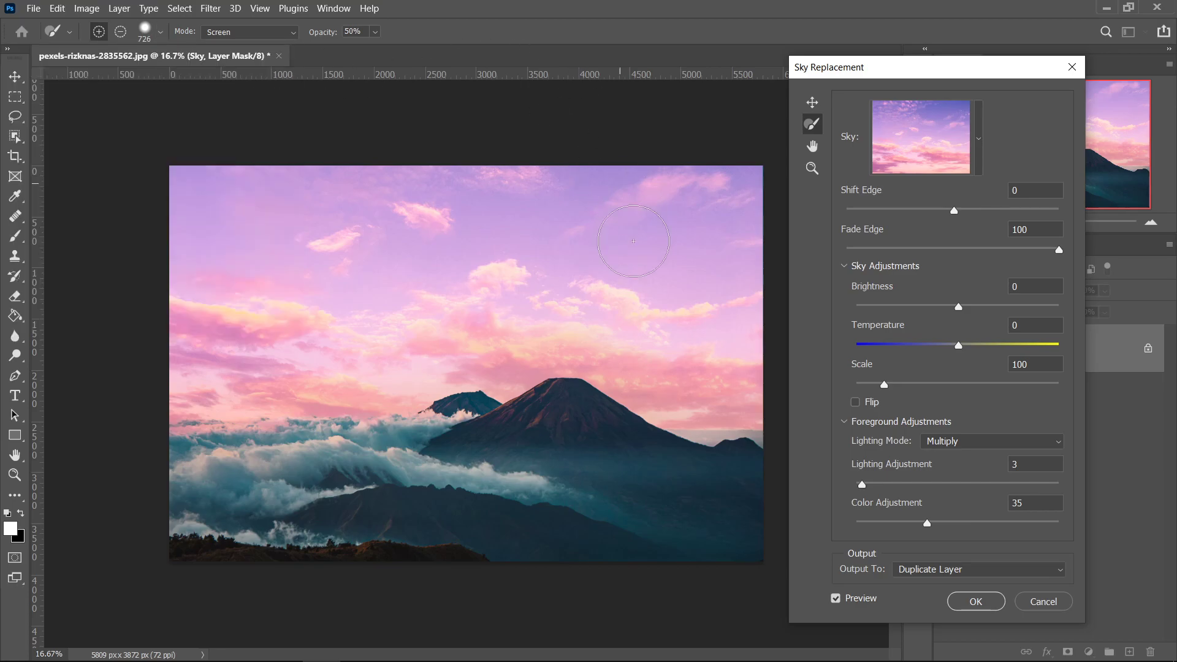
click(493, 394)
drag(493, 394, 645, 376)
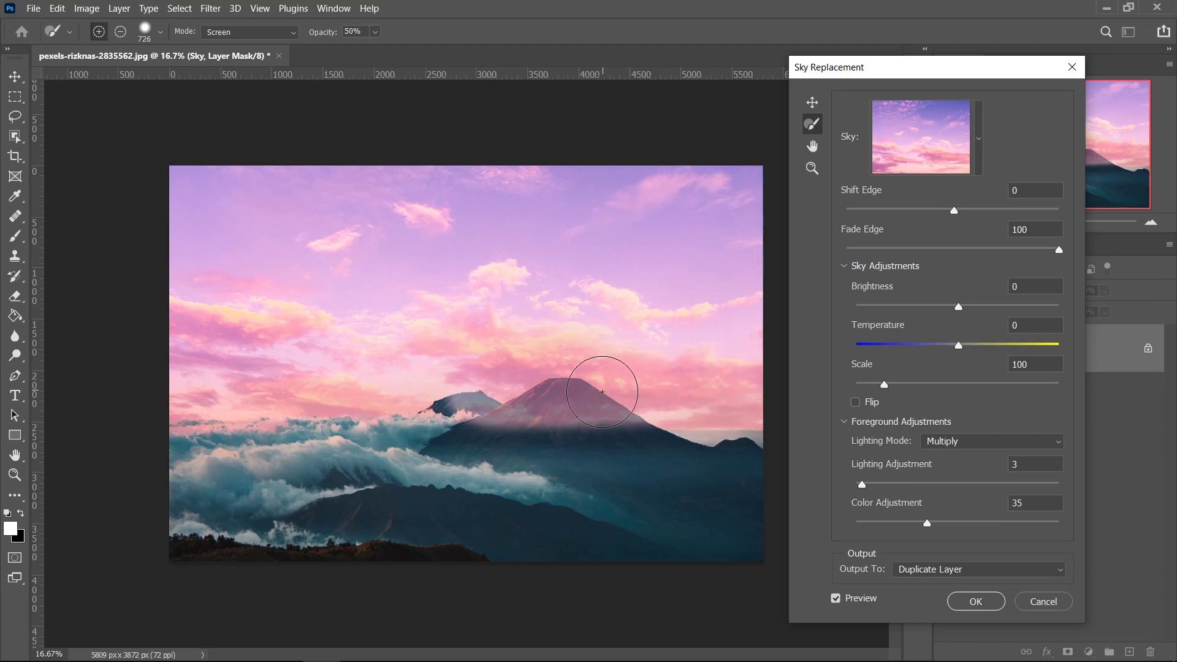
- Switch the brush to Hard Light and brighten the haze along the mountain ridge
click(249, 32)
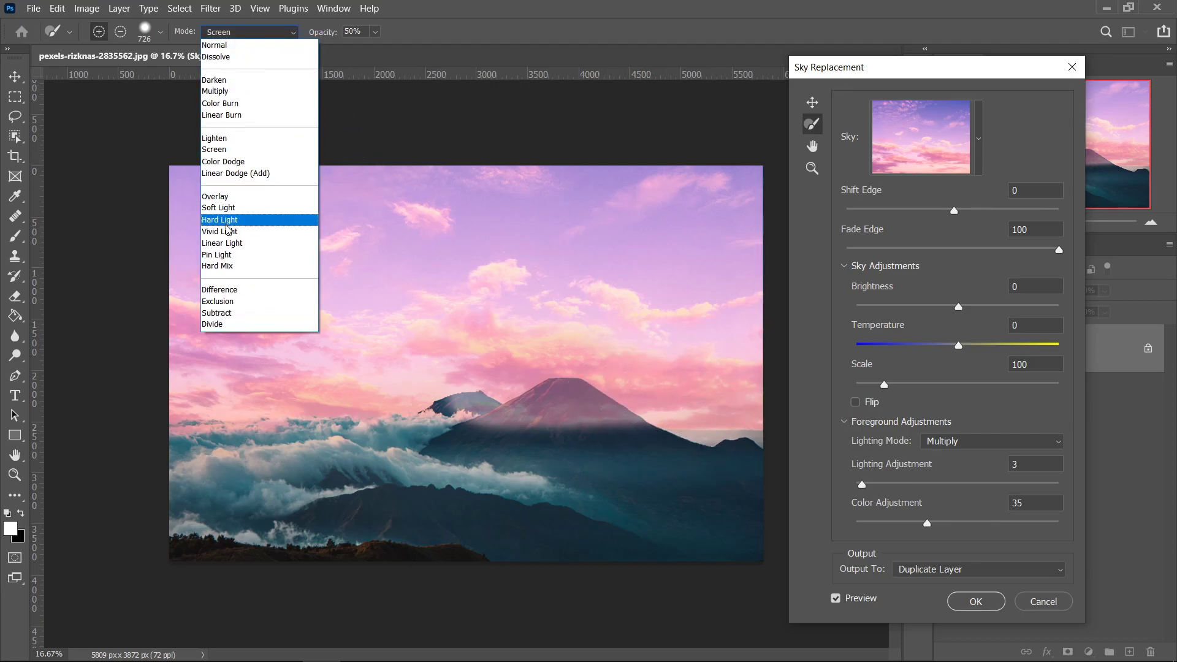
click(226, 221)
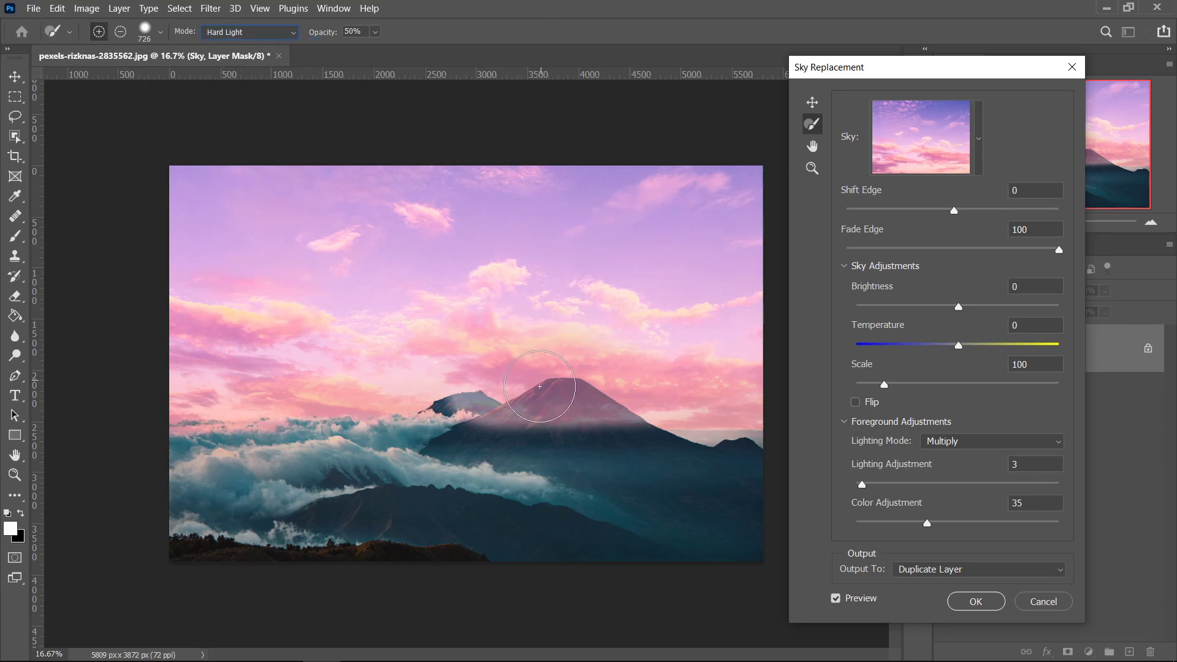
drag(533, 396, 731, 410)
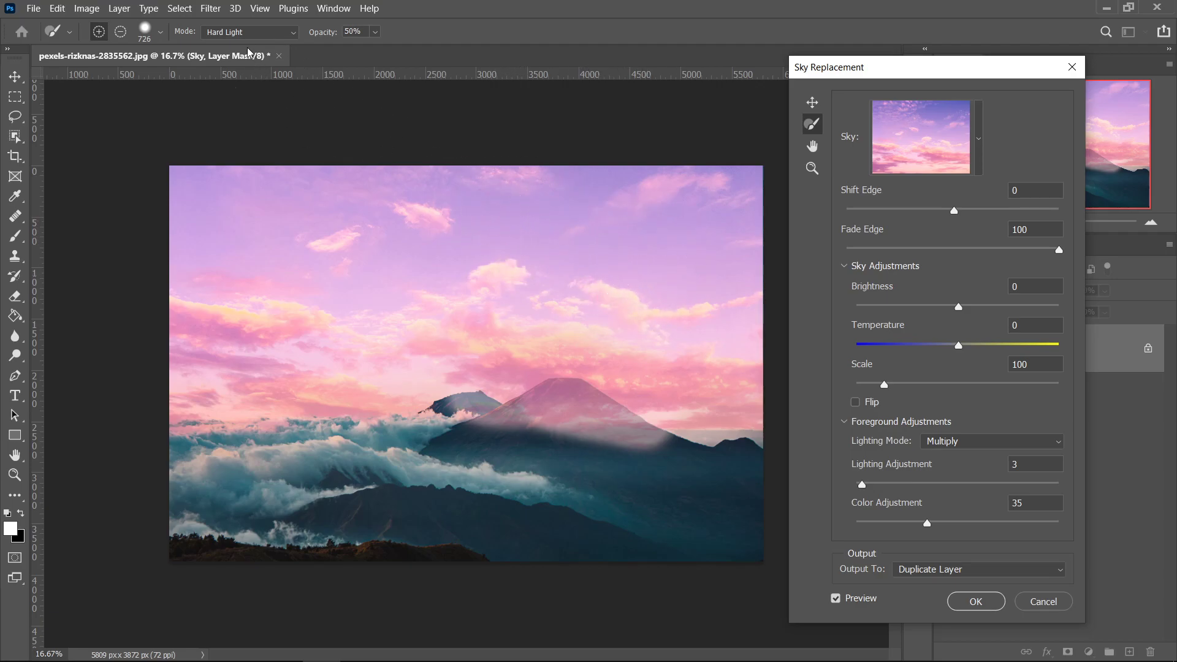
- Set the Sky Brush to Subtract and erase the pink haze from the mountain slopes
click(242, 33)
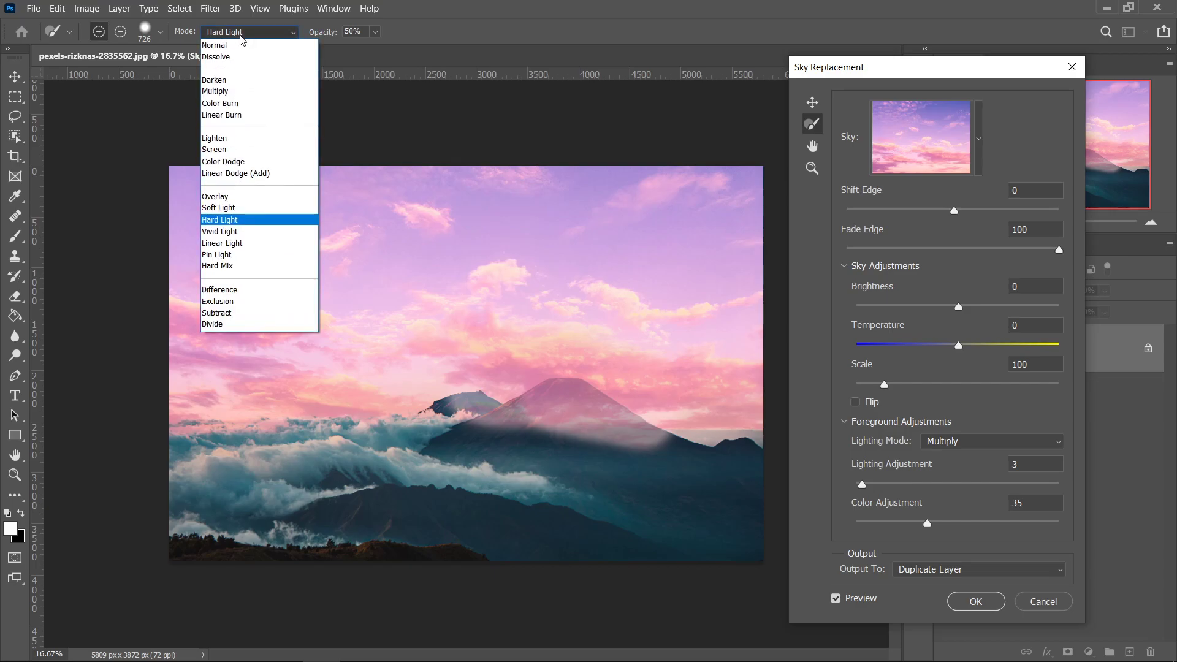
click(237, 313)
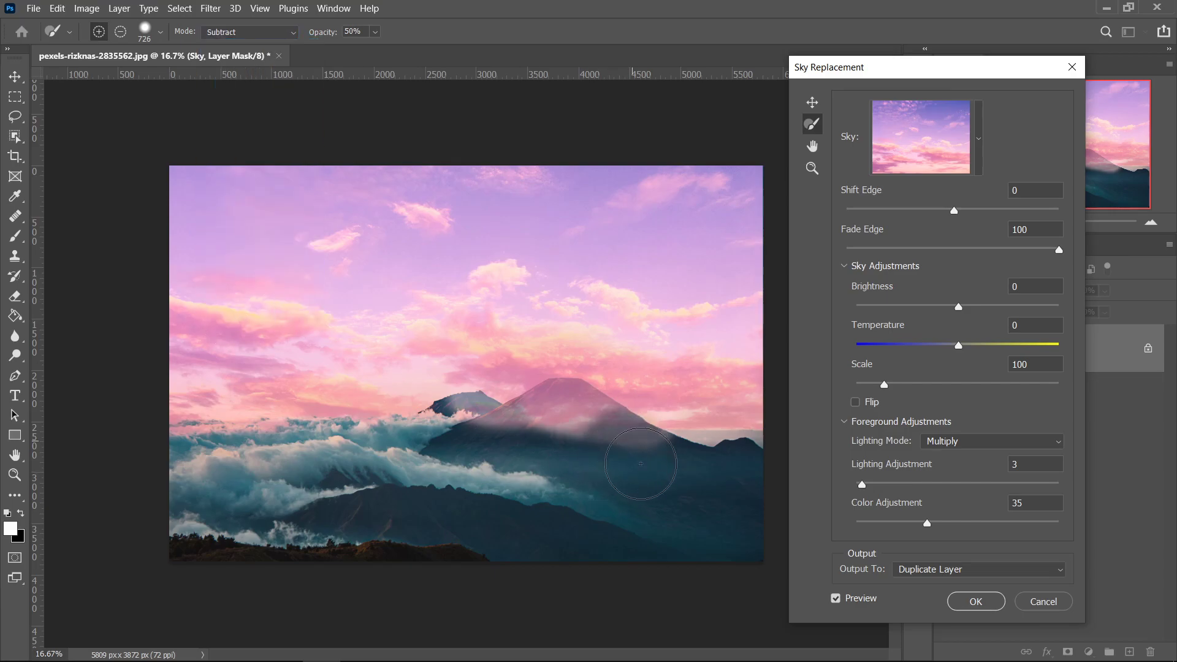
mouse_move(583, 447)
mouse_down()
mouse_move(538, 442)
mouse_move(667, 471)
mouse_move(483, 439)
mouse_up()
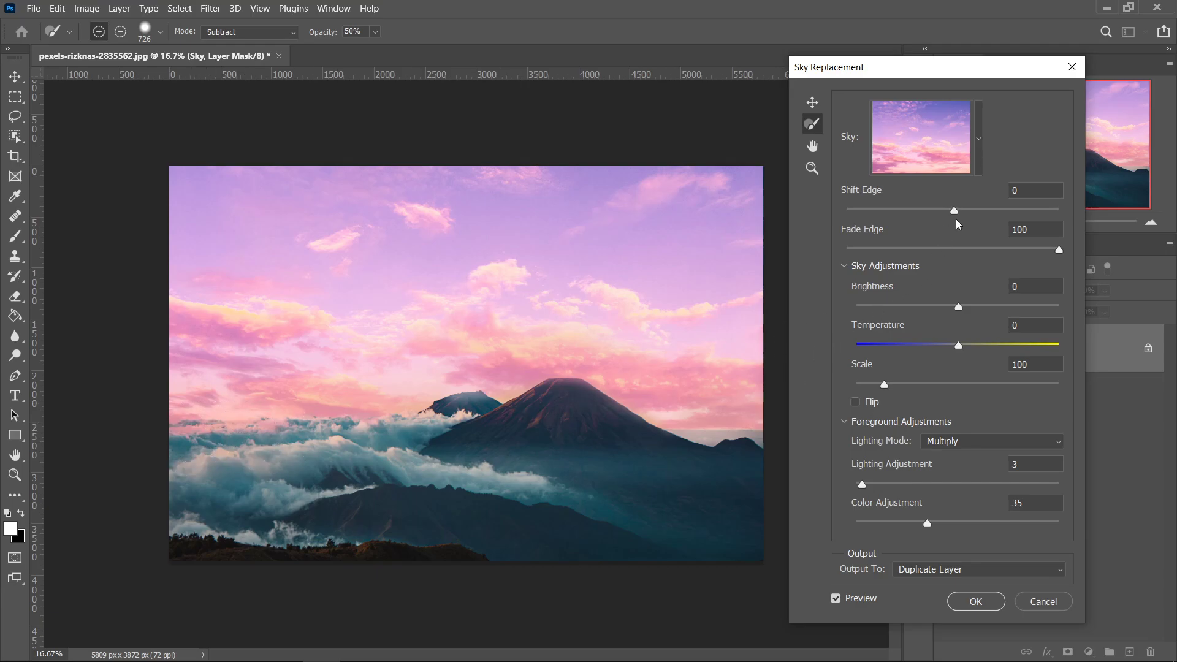
- Sweep the Shift Edge slider across its range and settle it at -45
drag(956, 210, 898, 212)
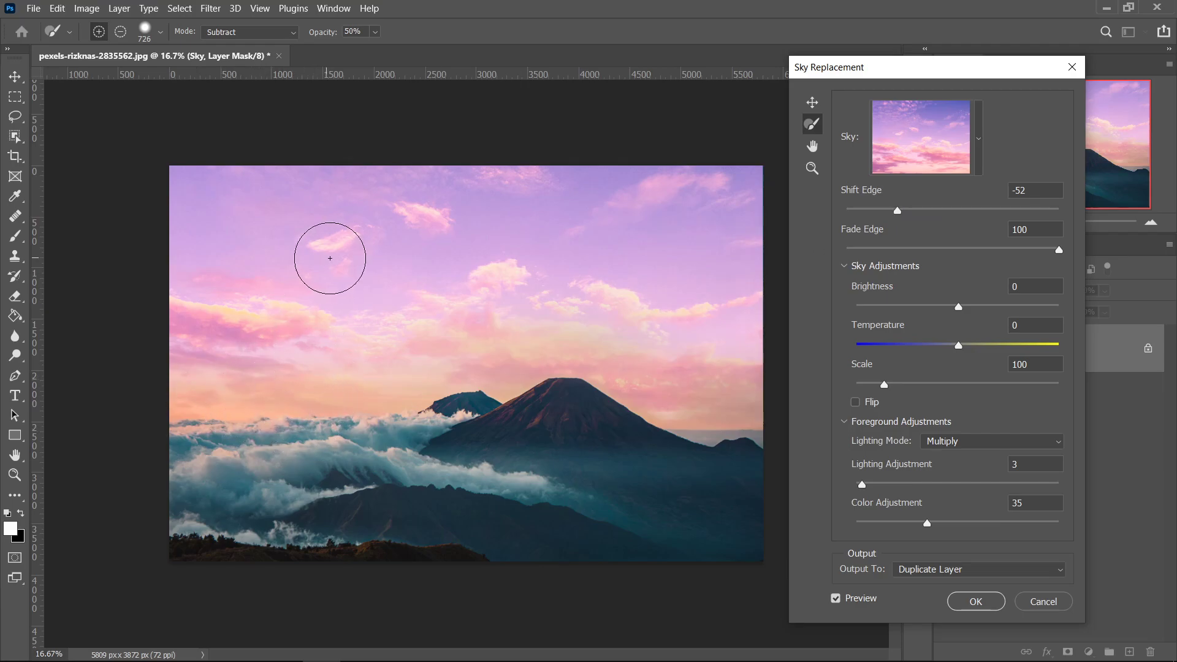
drag(898, 212, 1058, 211)
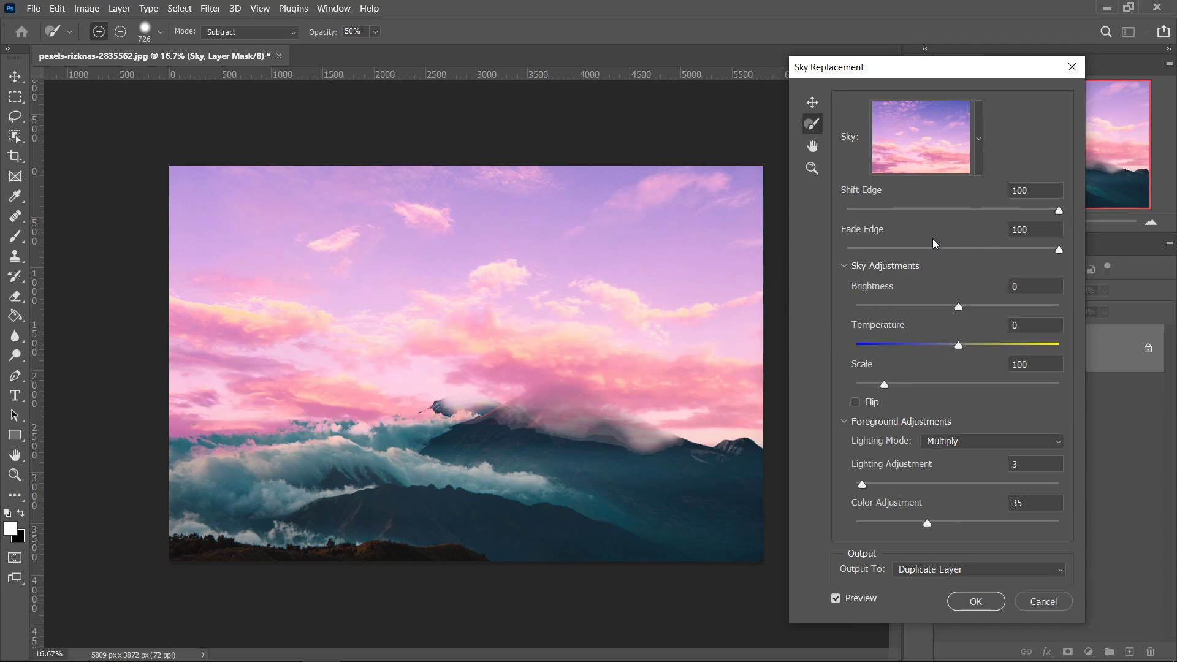
drag(918, 212, 793, 211)
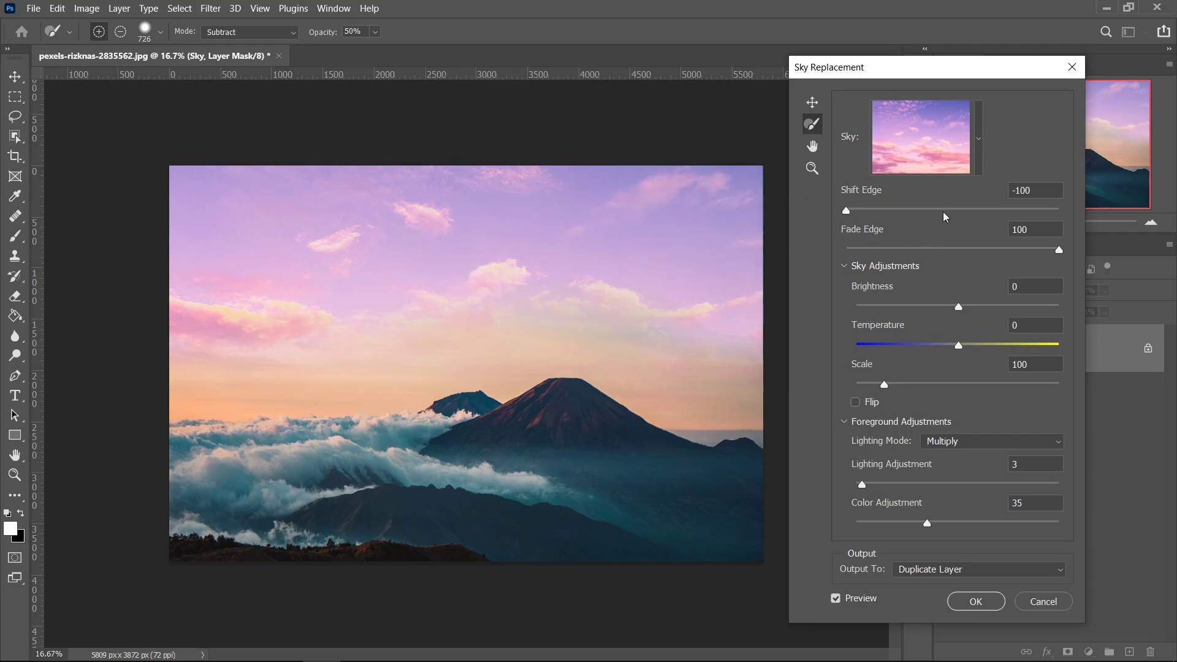
click(917, 212)
drag(916, 213, 905, 213)
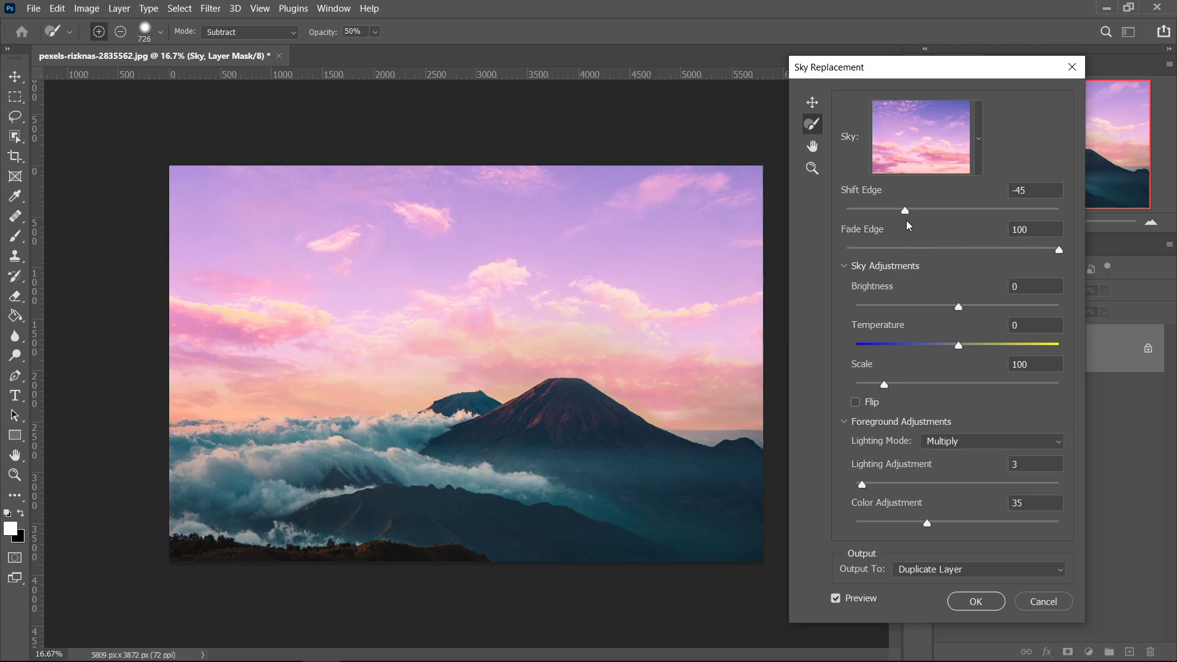
- Test Fade Edge at 0, then restore it to 100
drag(1060, 250, 833, 248)
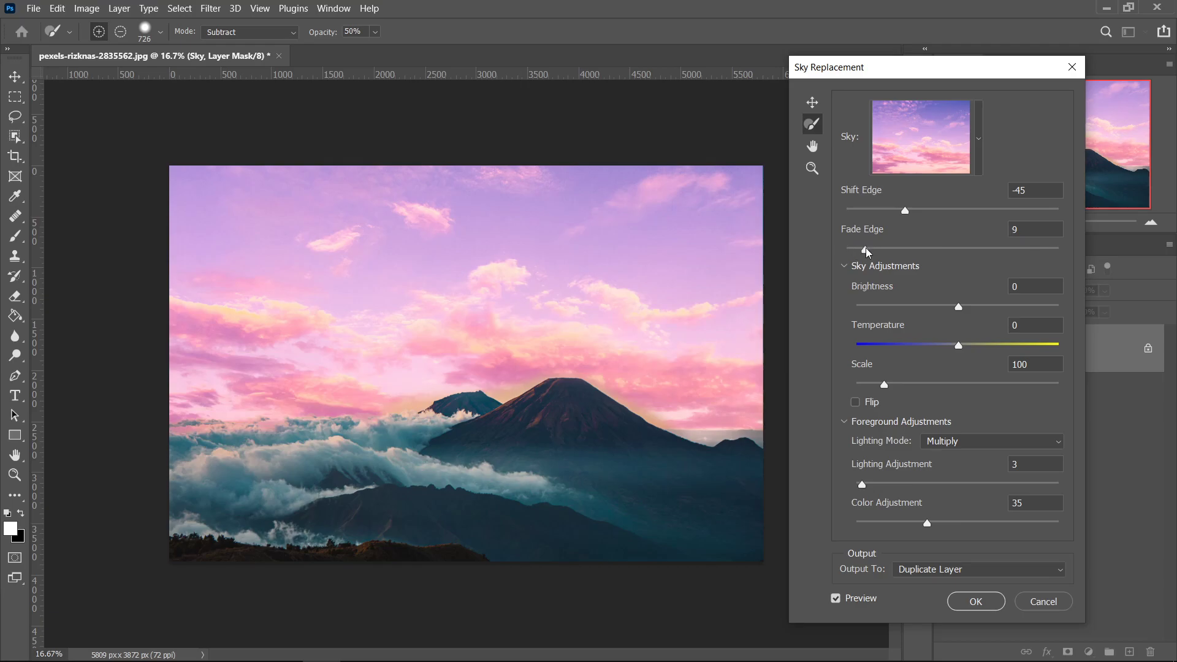
drag(846, 250, 1059, 250)
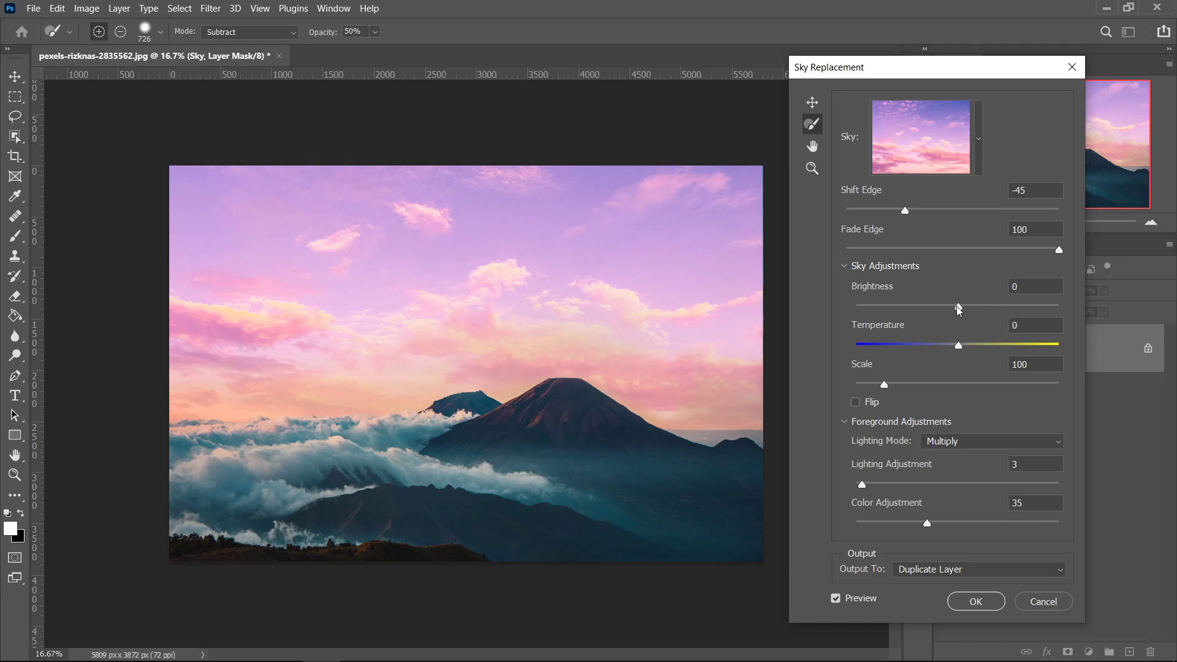
- Set sky Brightness to -74 after testing extremes and push Temperature fully warm to 100
drag(959, 310, 856, 307)
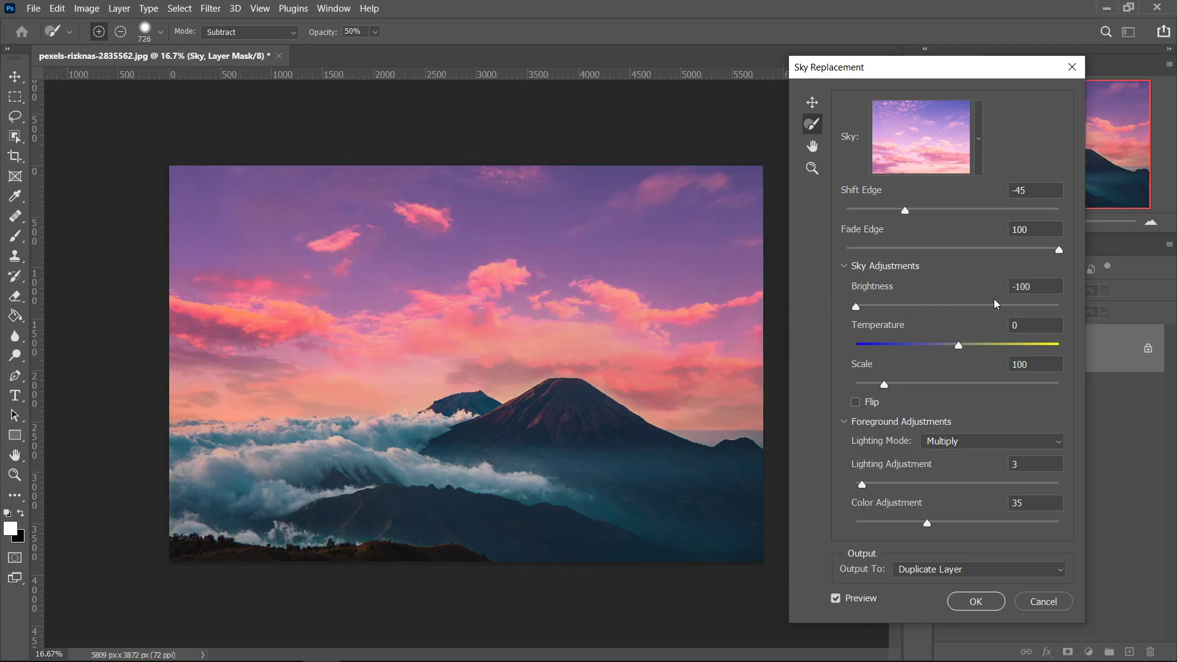
drag(856, 307, 1059, 307)
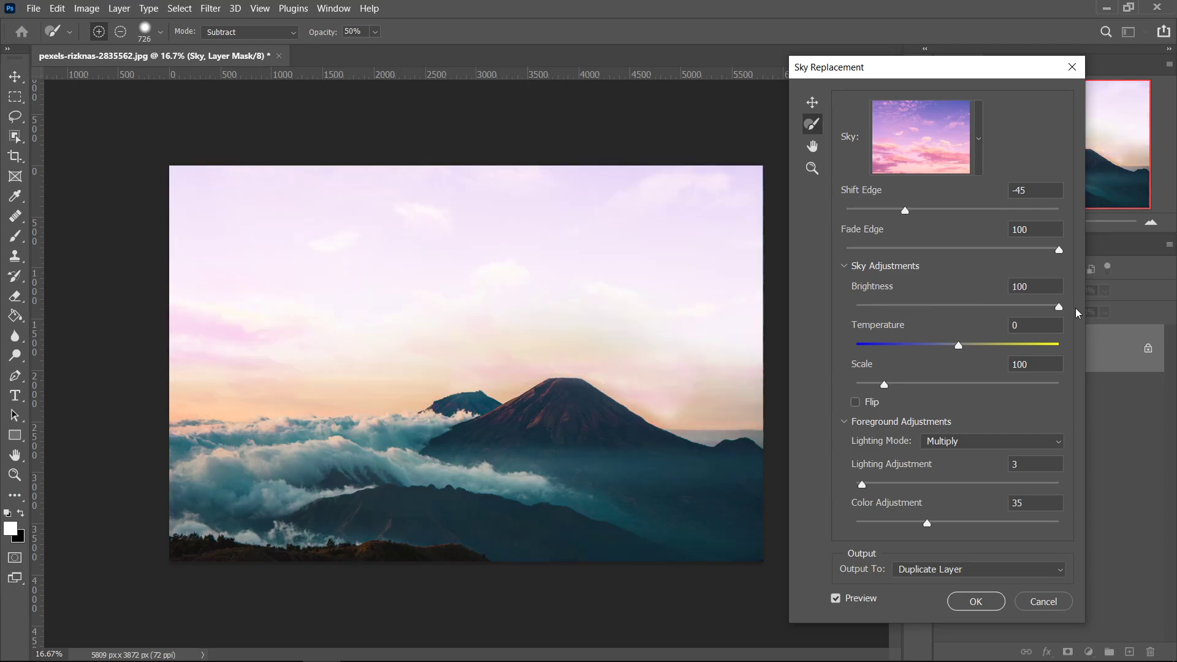
key(ctrl+z)
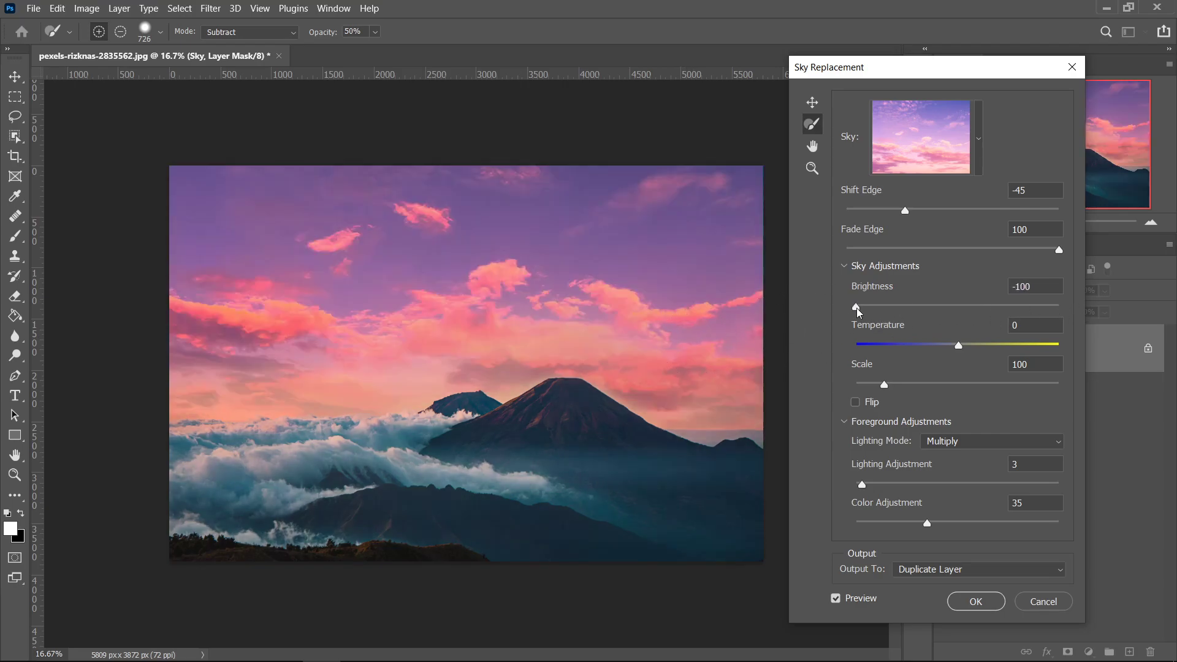
mouse_move(857, 307)
mouse_down()
mouse_move(900, 306)
mouse_move(883, 307)
mouse_up()
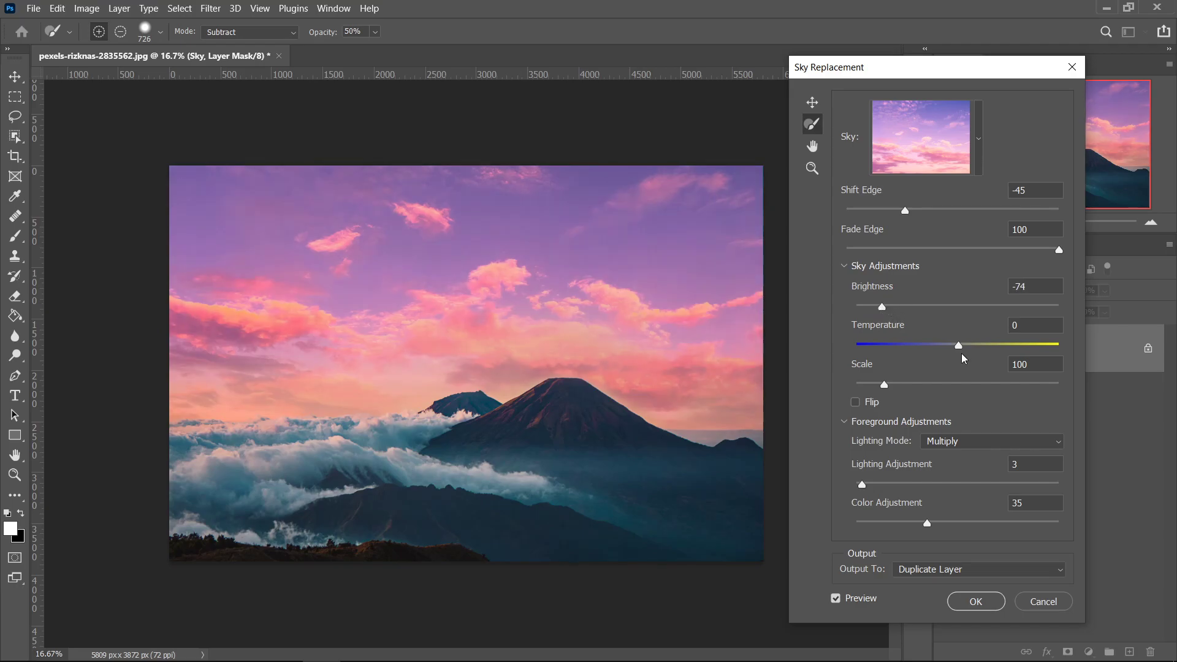
mouse_move(957, 347)
mouse_down()
mouse_move(857, 346)
mouse_move(1059, 347)
mouse_up()
- Reset Temperature to 0, set the sky Scale to 121 and flip the sky horizontally
double_click(1060, 347)
drag(883, 385, 932, 382)
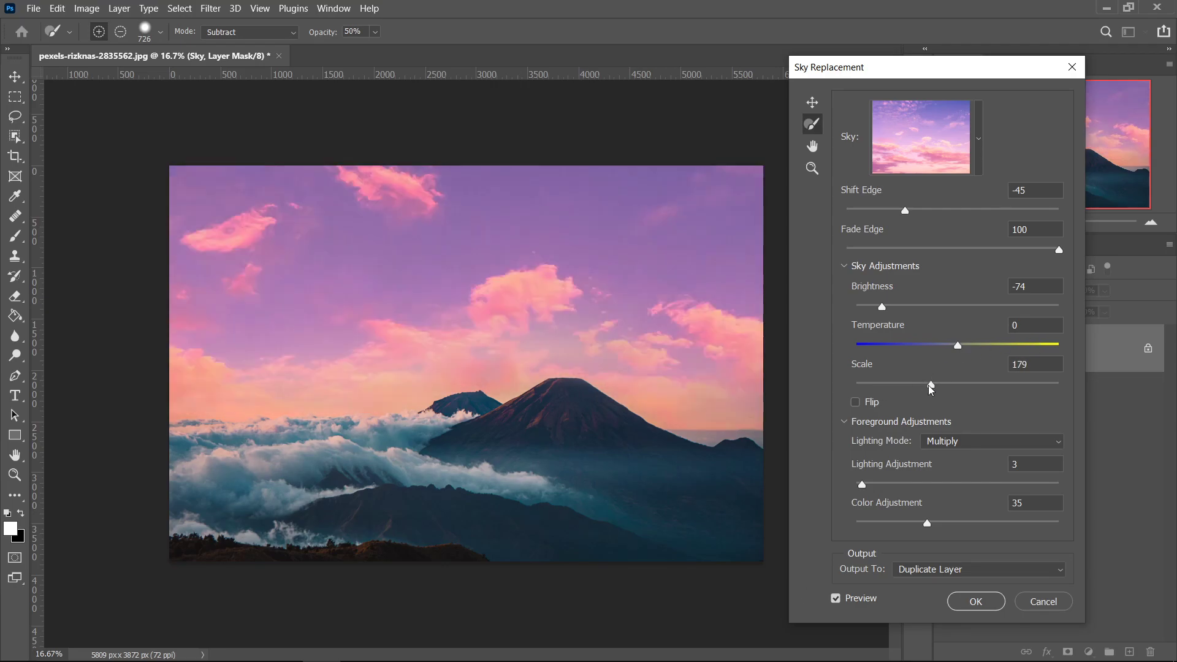
drag(931, 385, 833, 385)
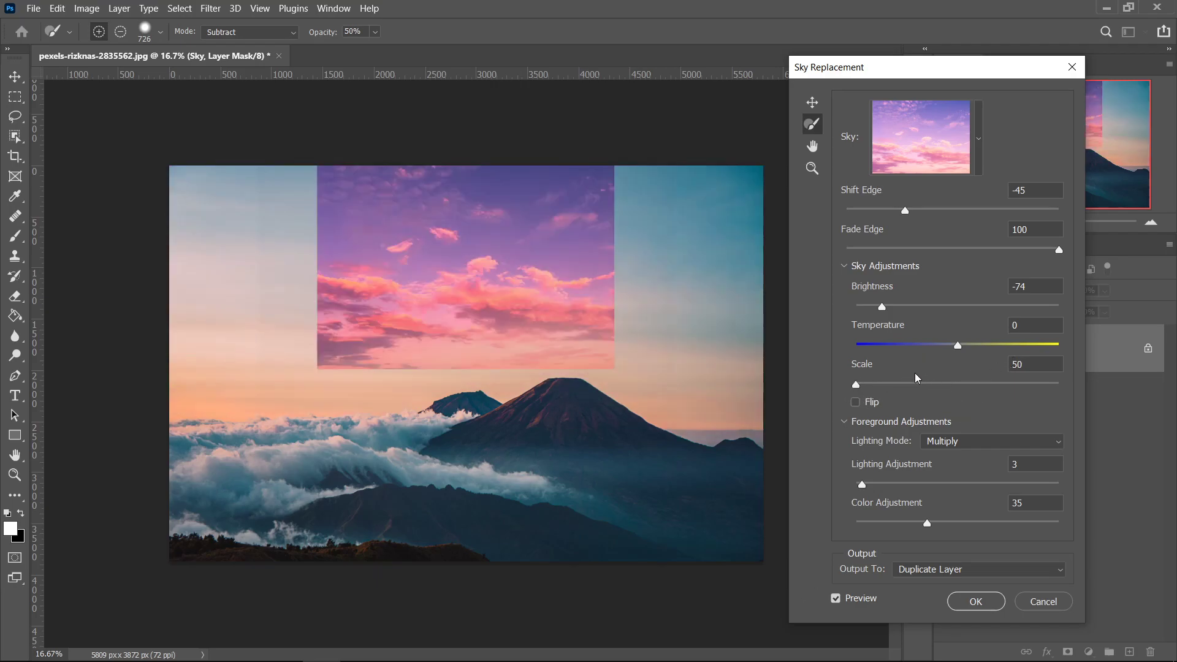
click(902, 385)
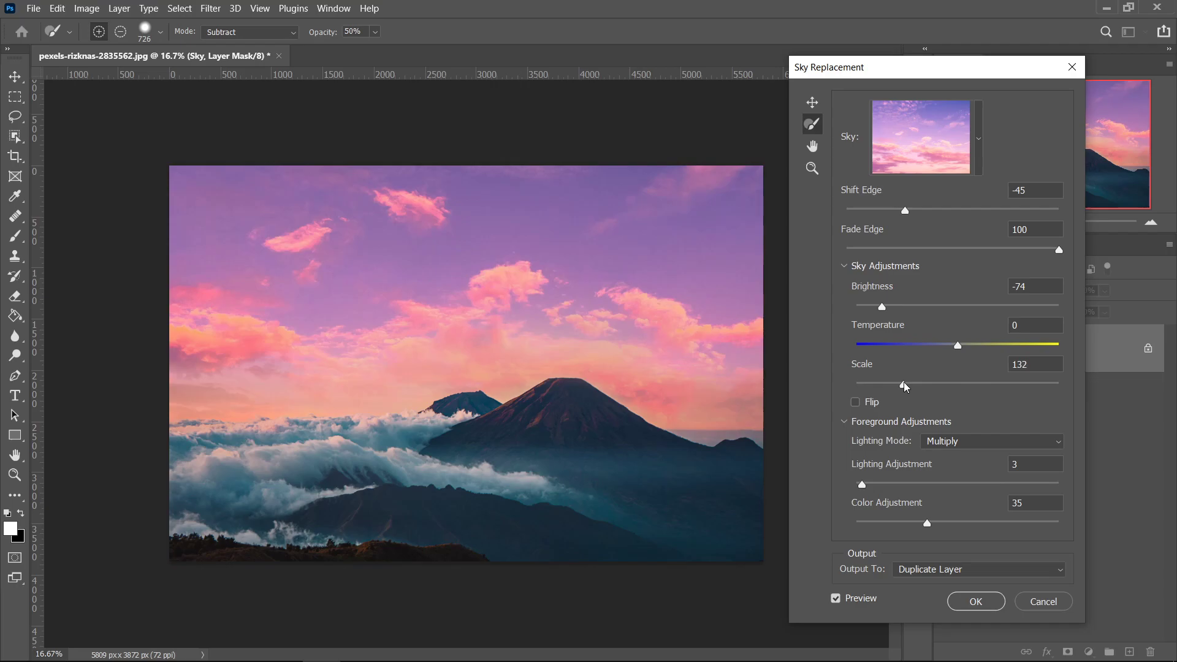
drag(904, 384, 897, 385)
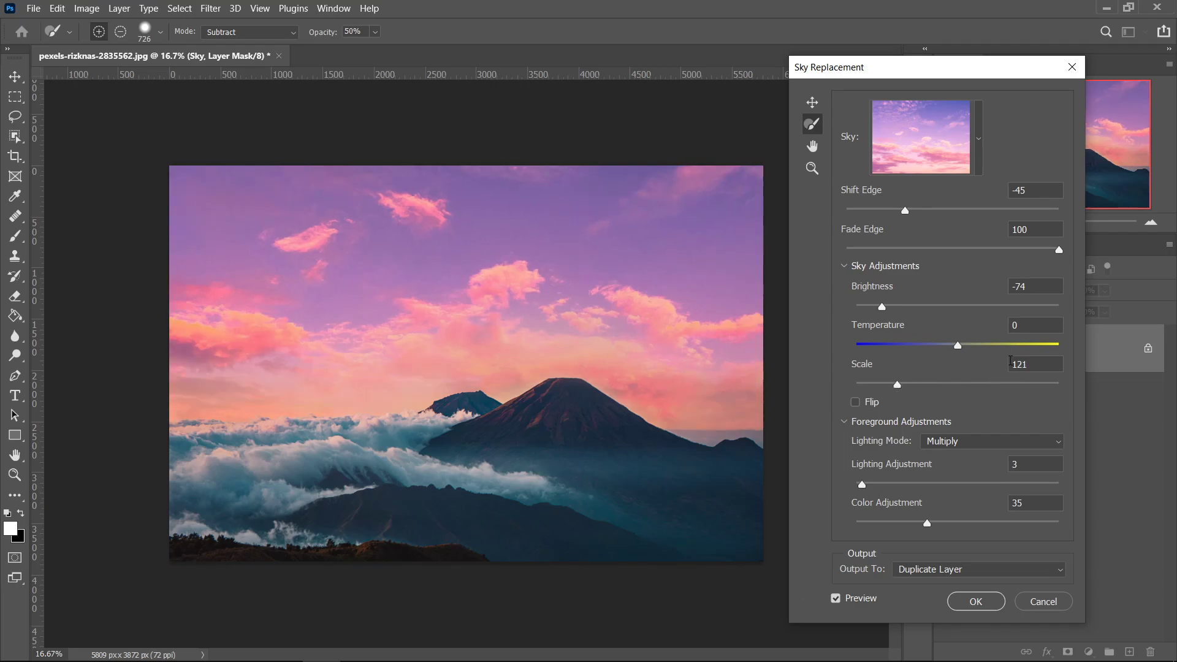
click(856, 402)
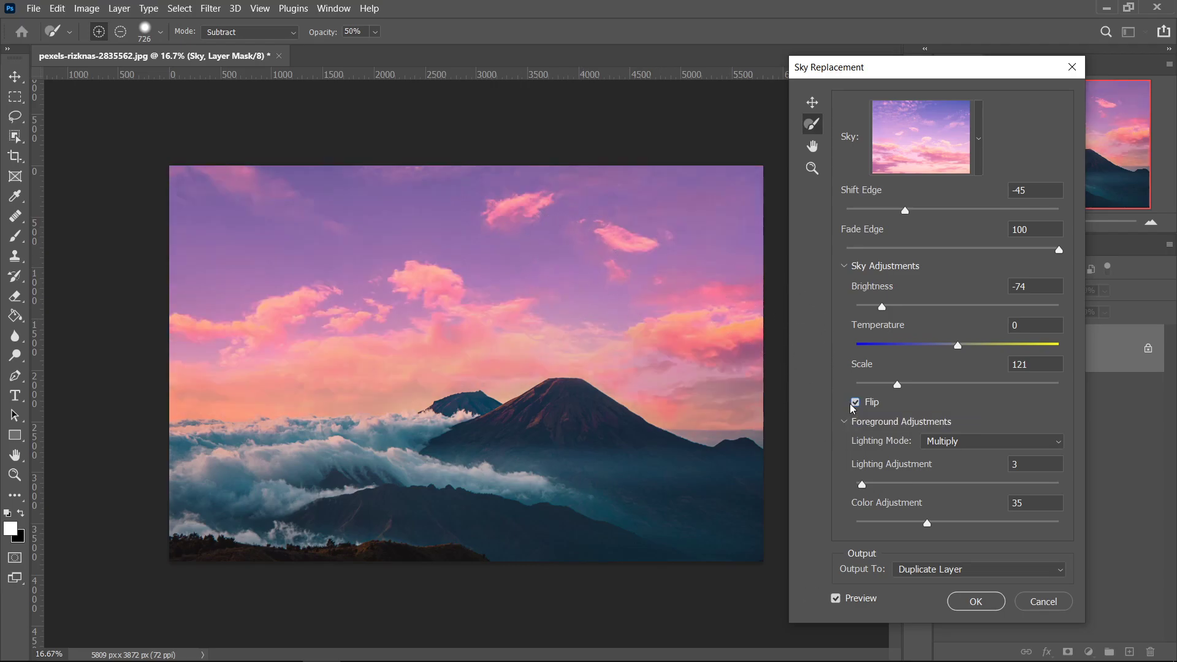
- Turn Flip off, raise foreground lighting to 45 and compare Screen against Multiply lighting mode
click(855, 403)
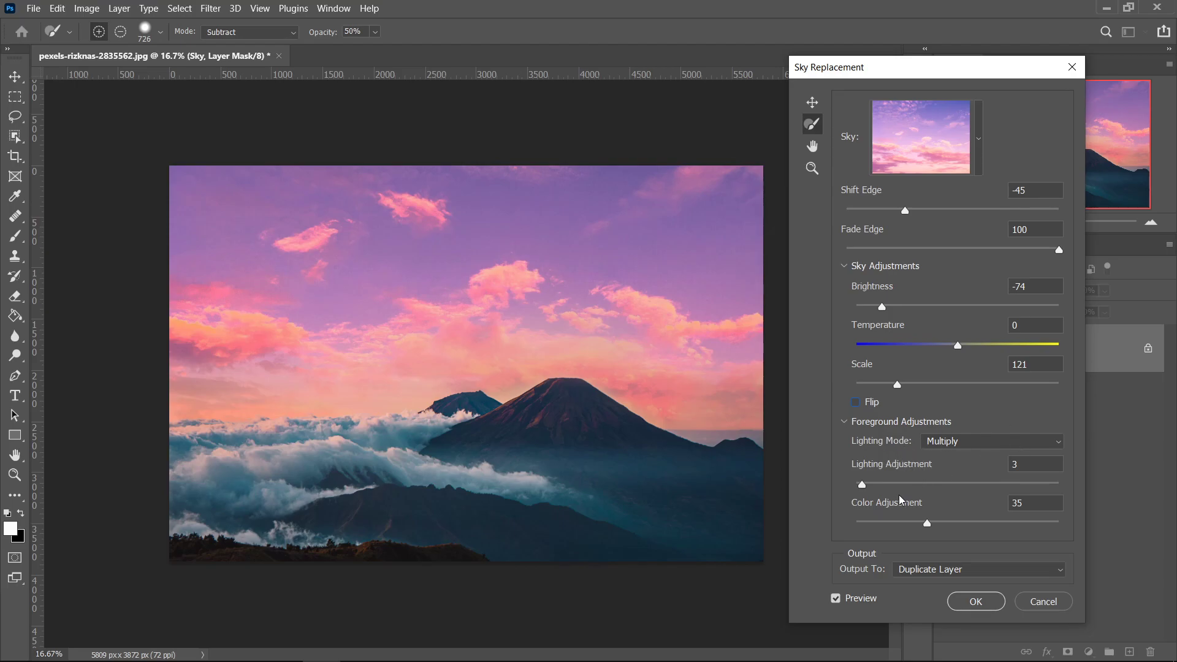
drag(862, 485, 946, 486)
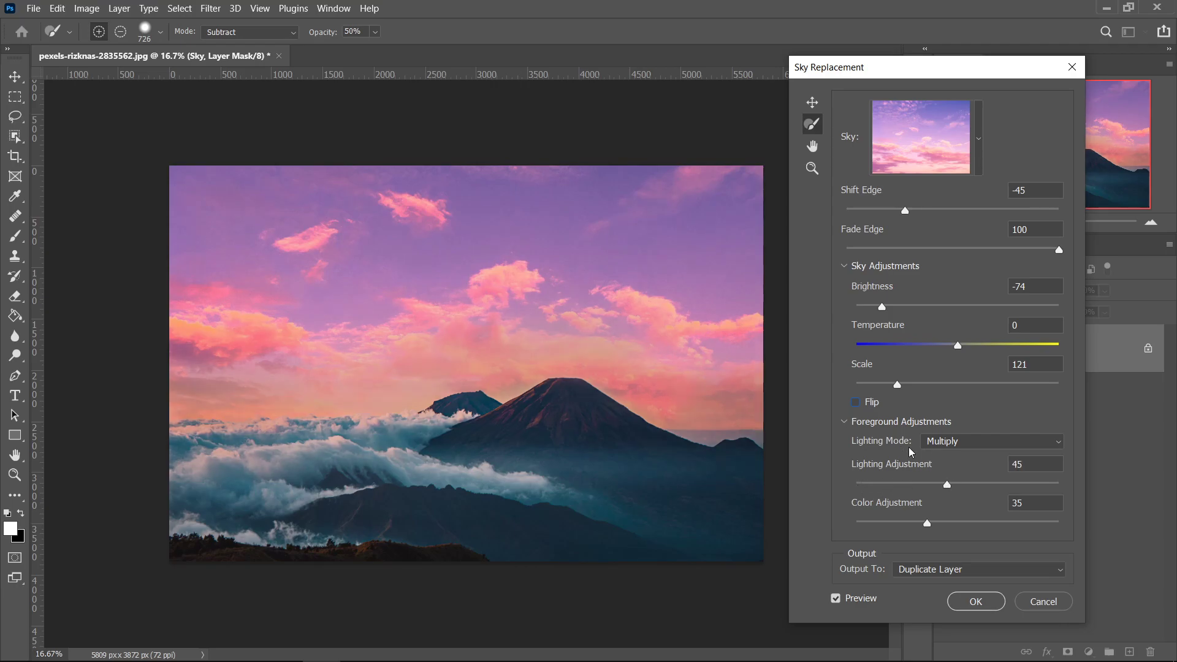
click(947, 442)
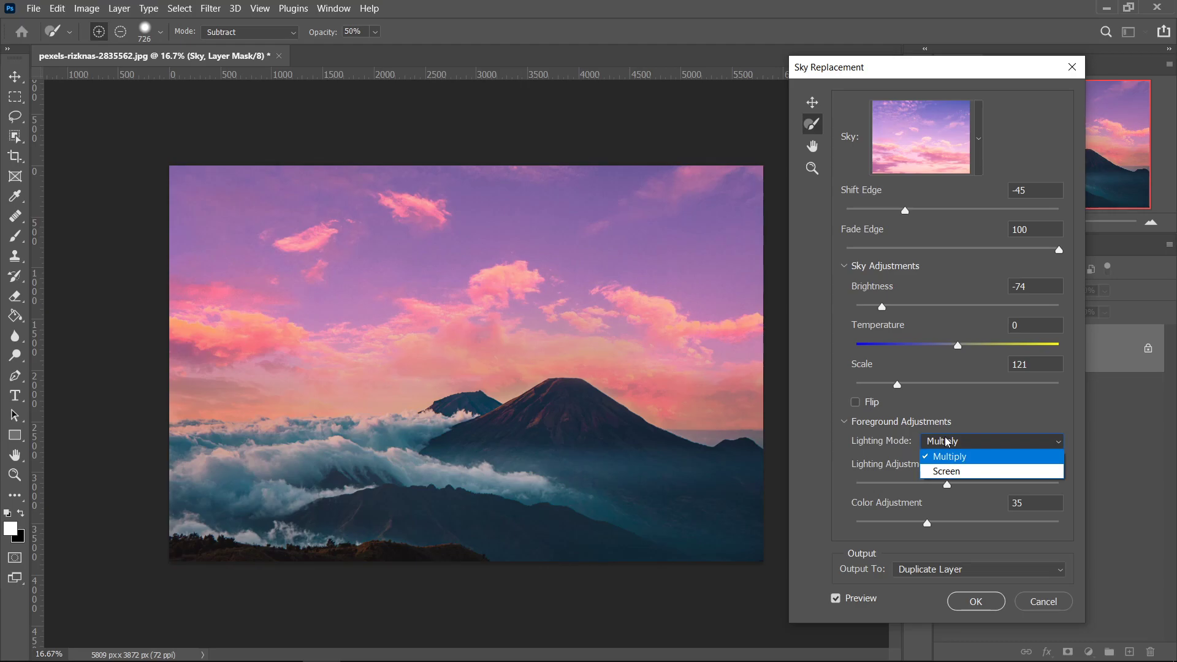
click(950, 473)
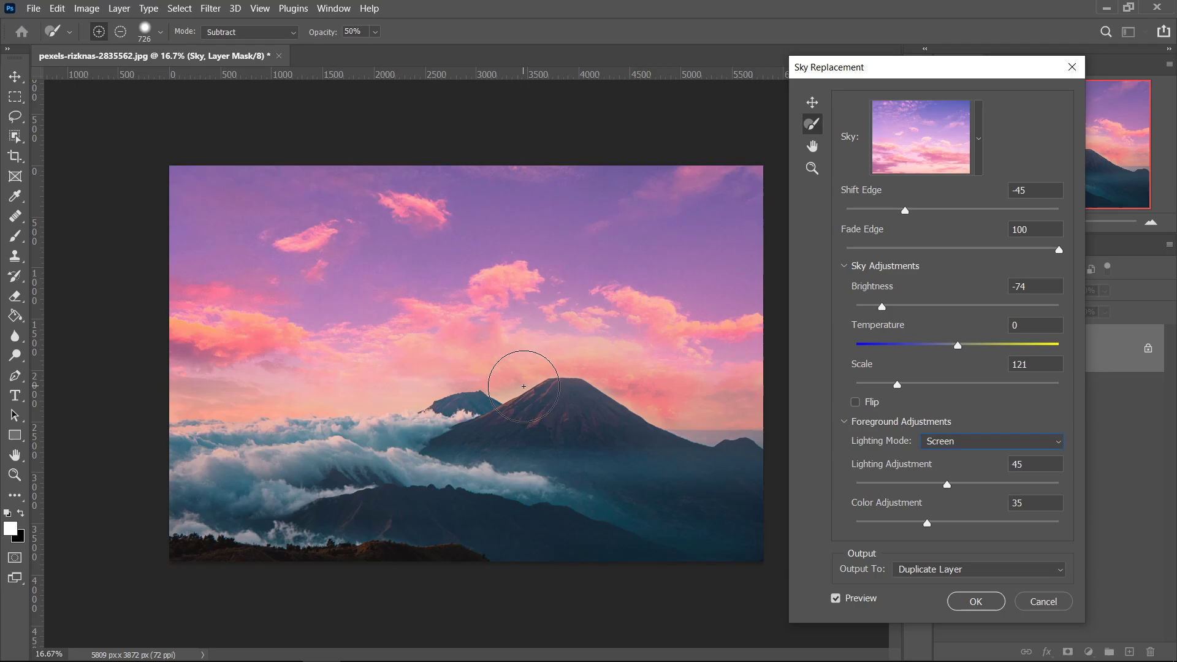
click(992, 441)
click(957, 456)
- Push foreground Lighting Adjustment to 100 and settle the Lighting Mode on Multiply
click(962, 444)
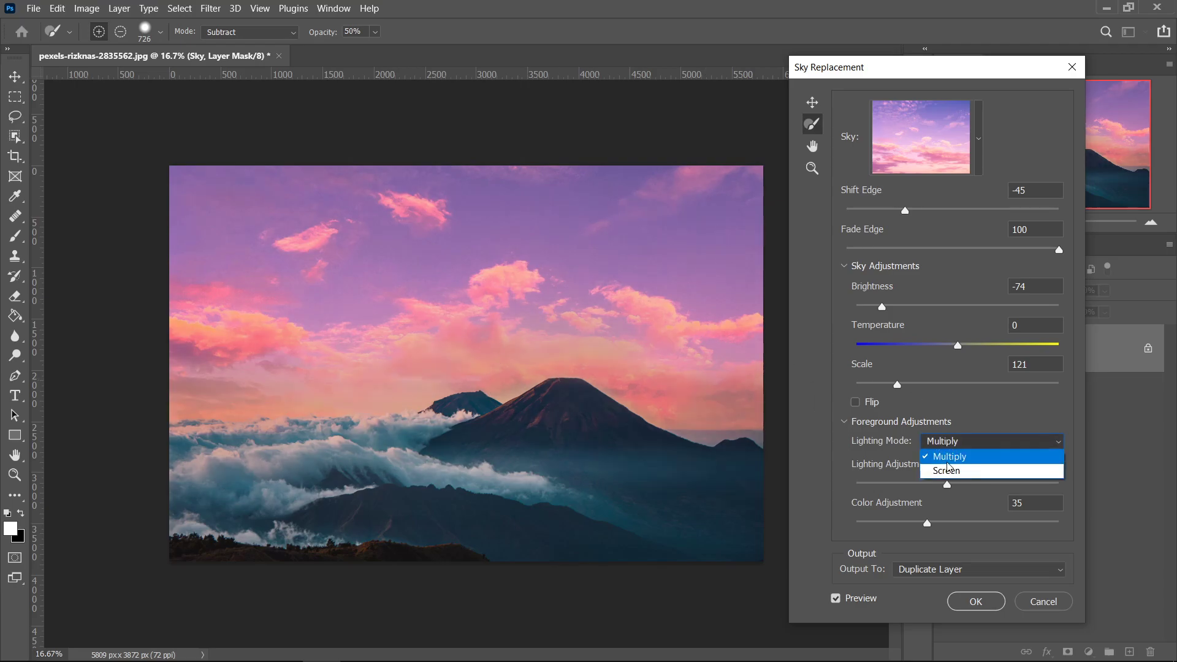
click(947, 469)
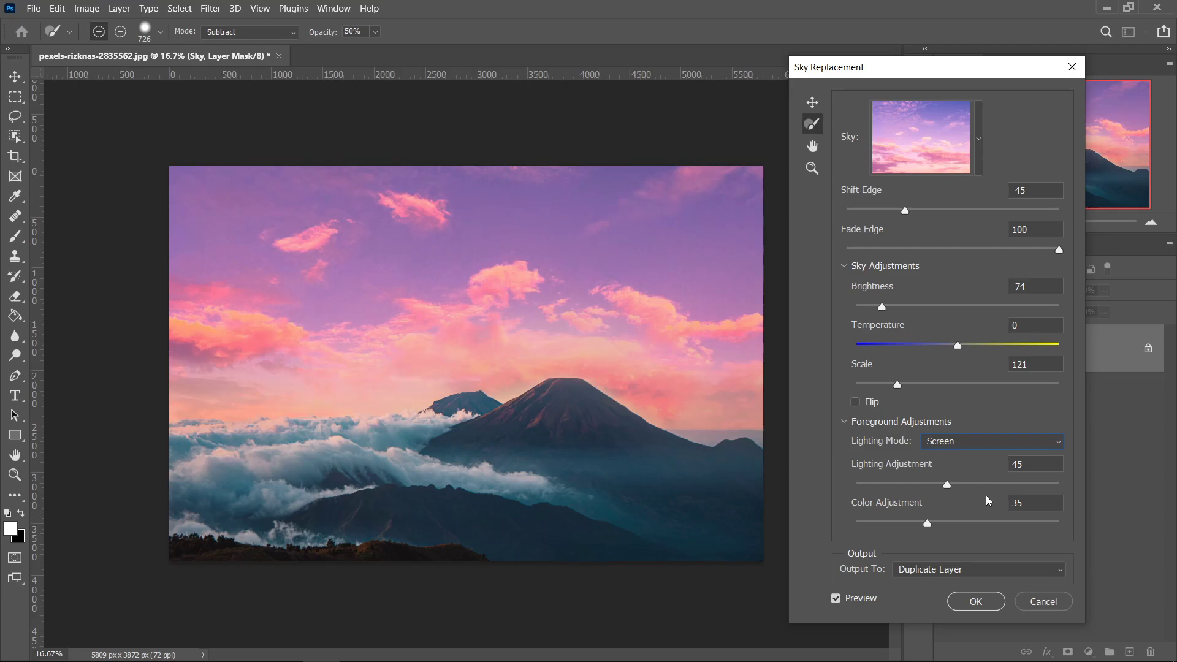
drag(948, 485, 1063, 485)
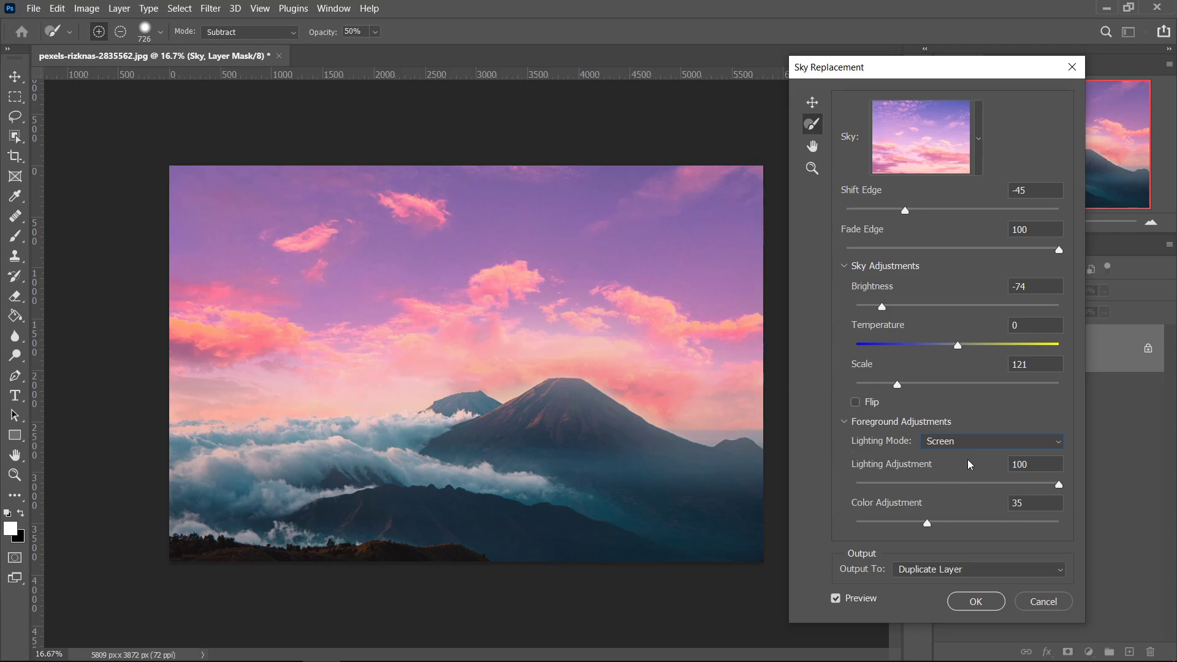
click(975, 442)
click(950, 457)
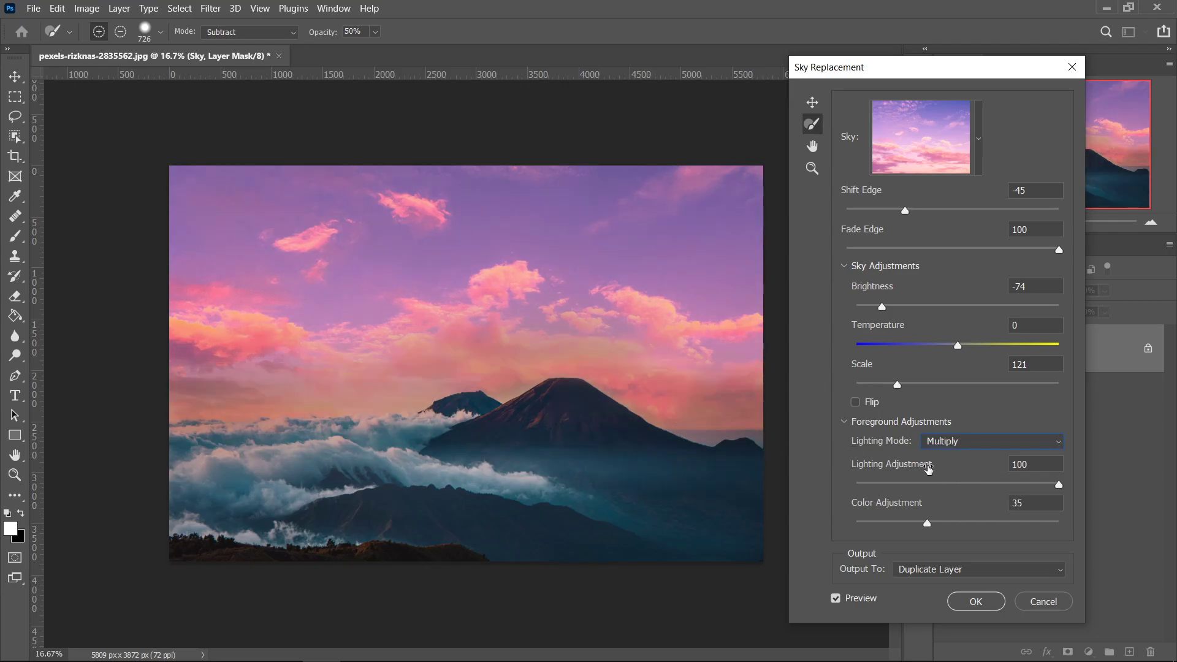
- Lower foreground Lighting Adjustment to 25 and set Color Adjustment to 31 after trying 0 and full tint
drag(945, 485, 905, 484)
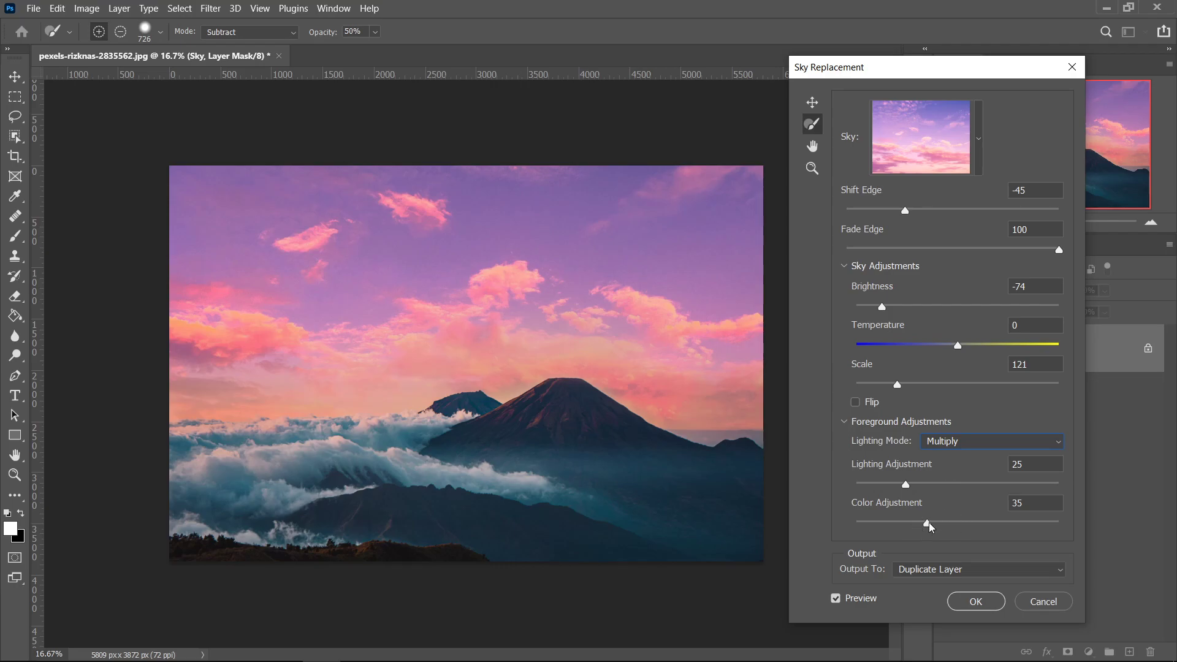
drag(927, 523, 856, 523)
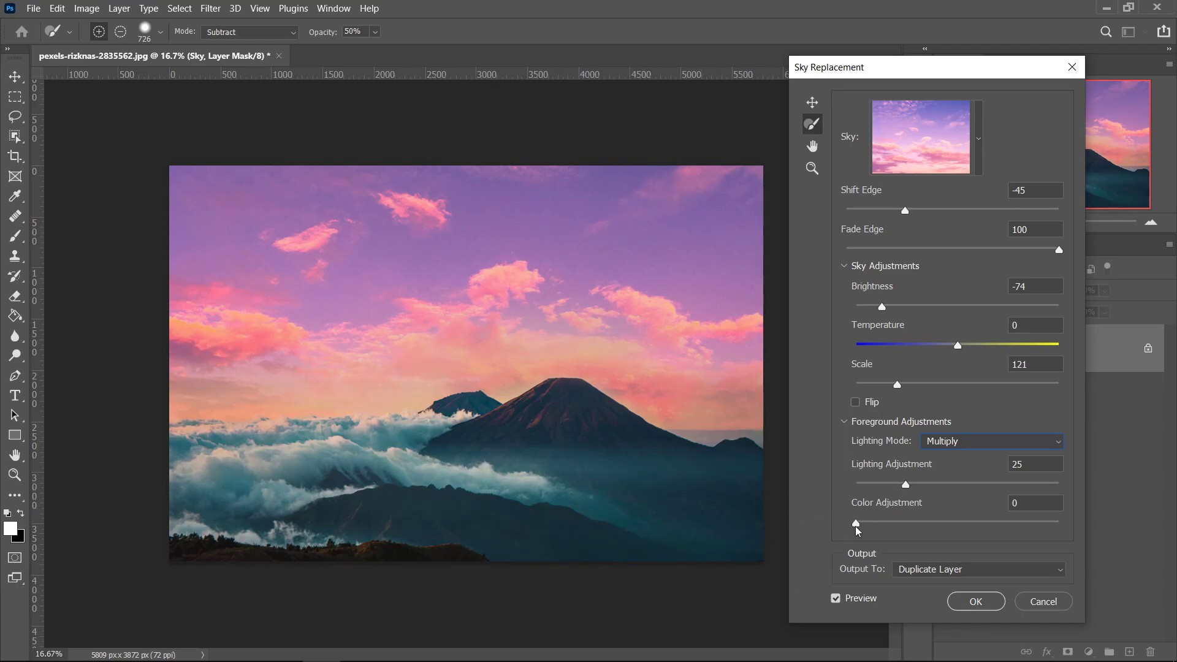
drag(855, 524, 1059, 523)
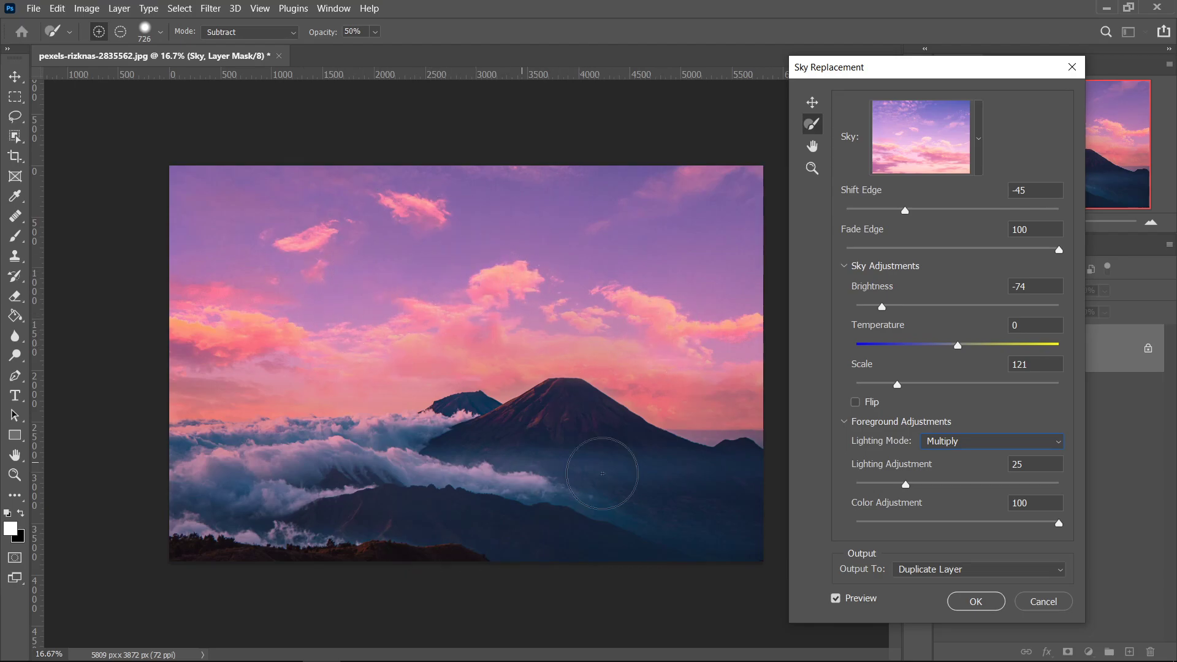
click(897, 522)
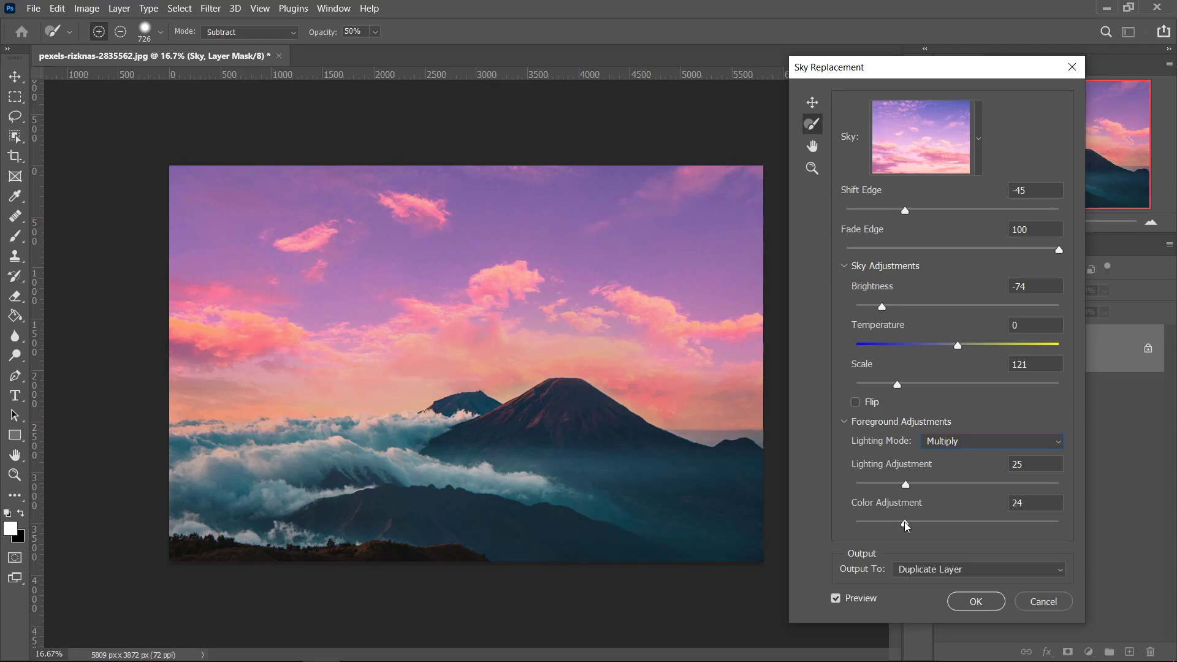
drag(897, 524, 920, 526)
click(837, 599)
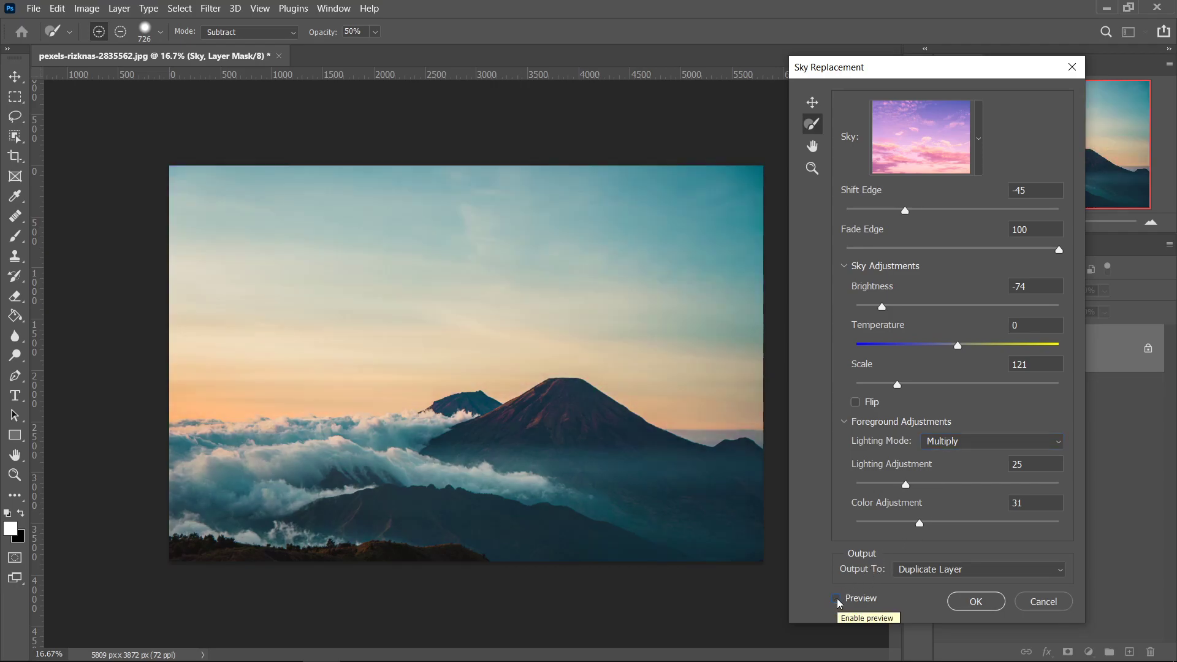
click(837, 599)
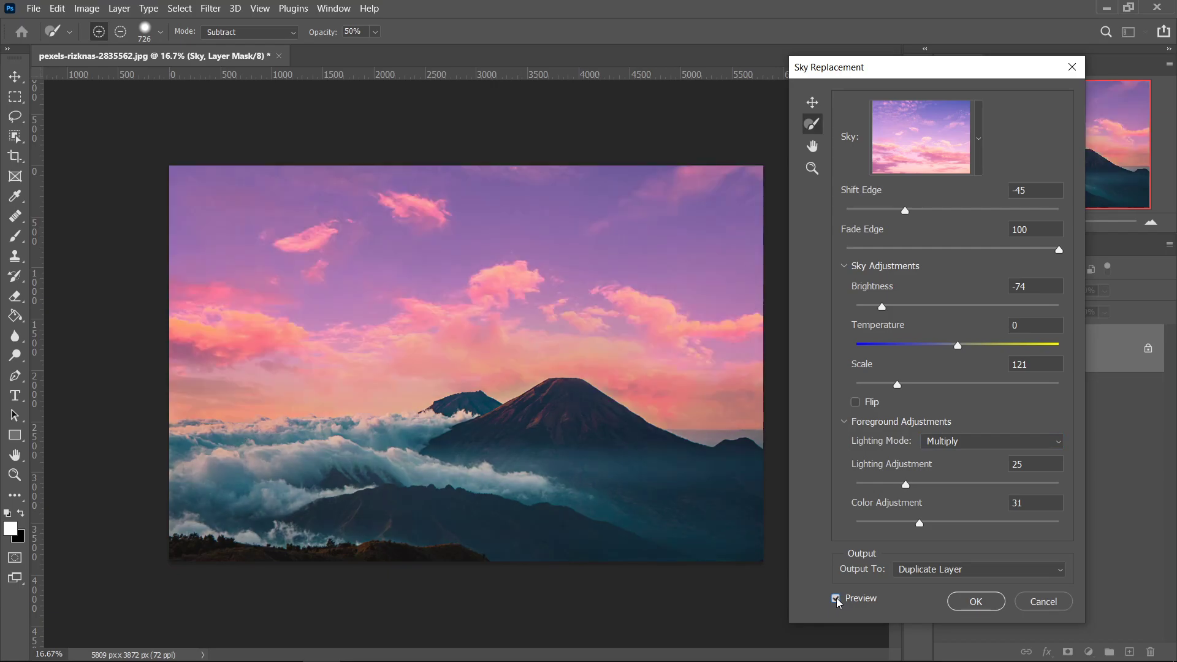
click(837, 599)
click(936, 572)
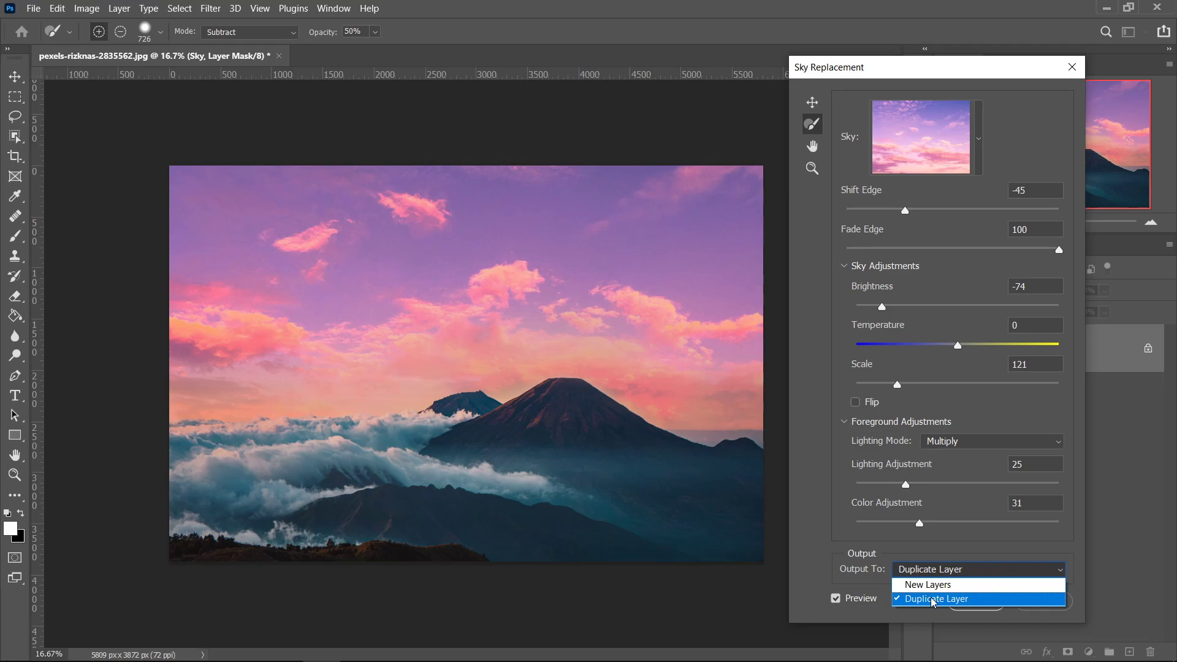
click(933, 600)
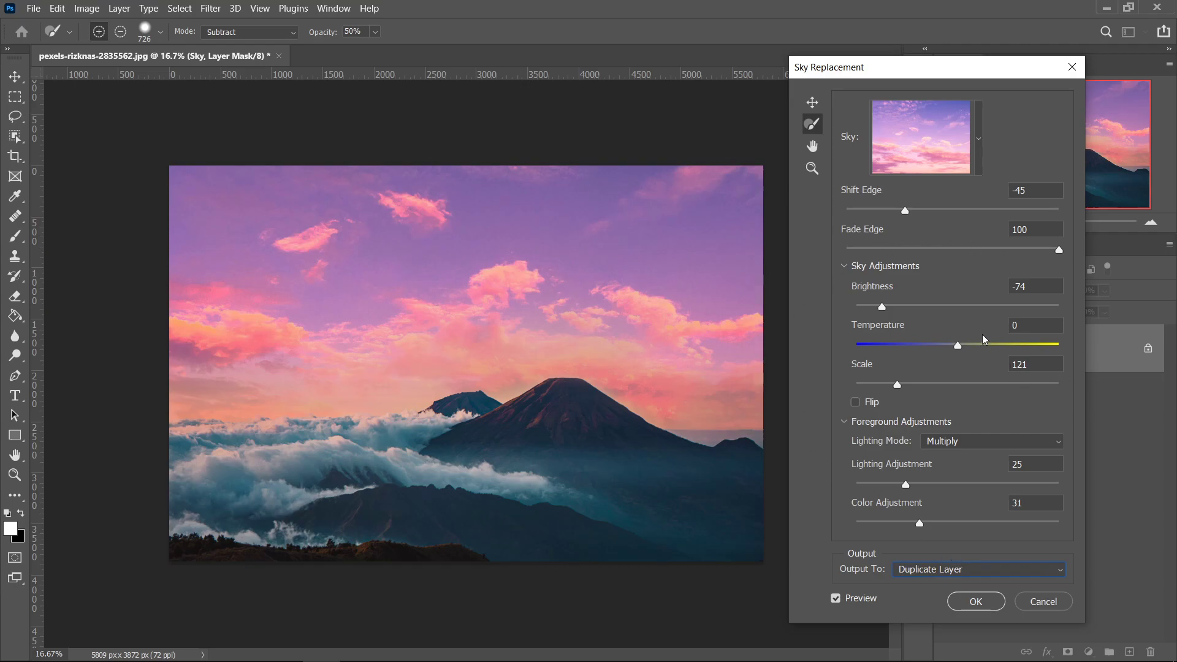
- Commit the sky replacement with OK, then hide and show Background copy to compare with the original
click(975, 602)
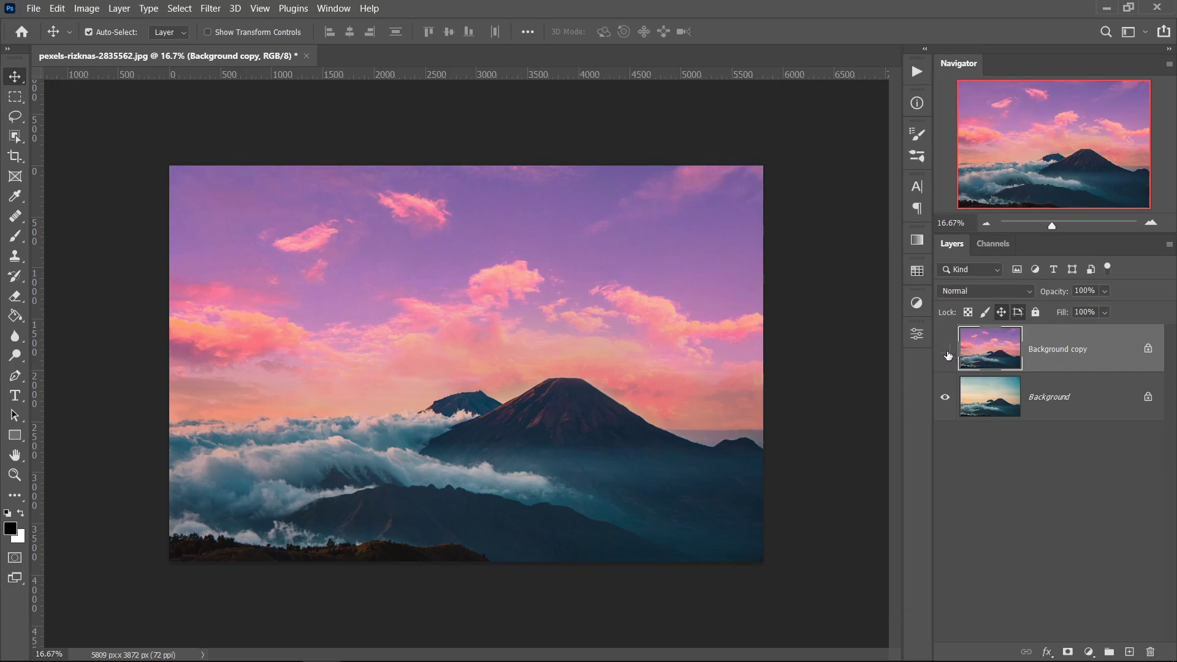
click(946, 351)
click(944, 351)
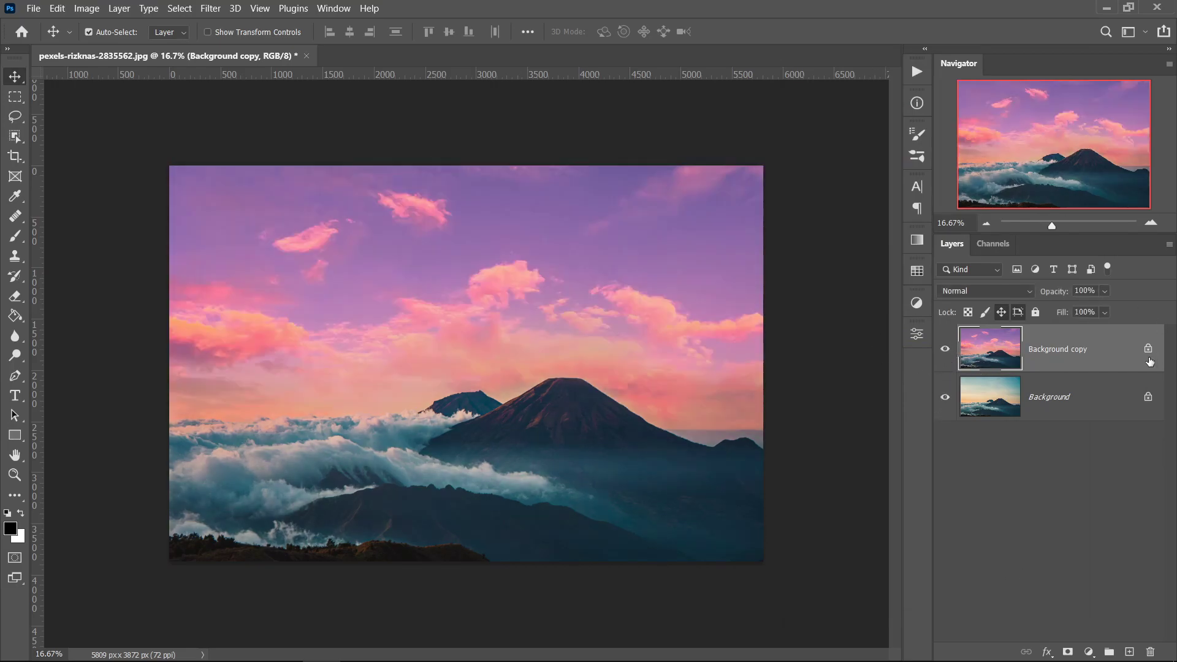